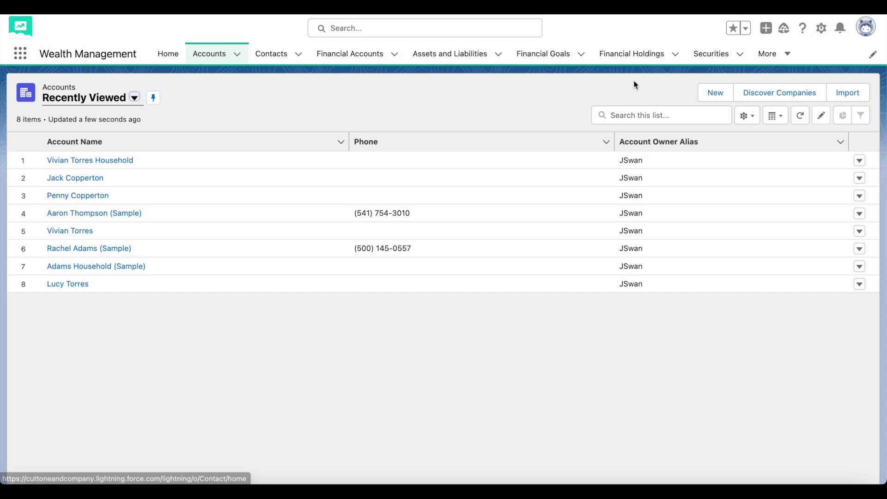
# - Create the Household account 'Copperton Household' and view its Relationships tab
pyautogui.click(715, 93)
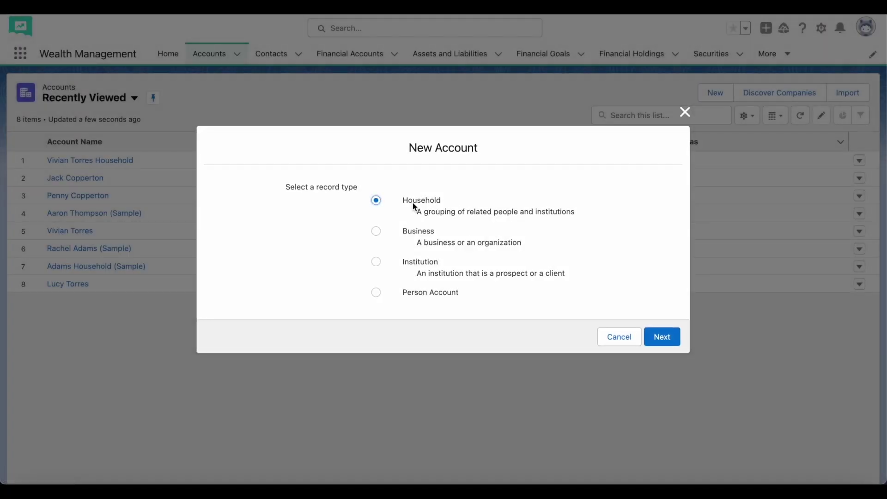
pyautogui.click(648, 337)
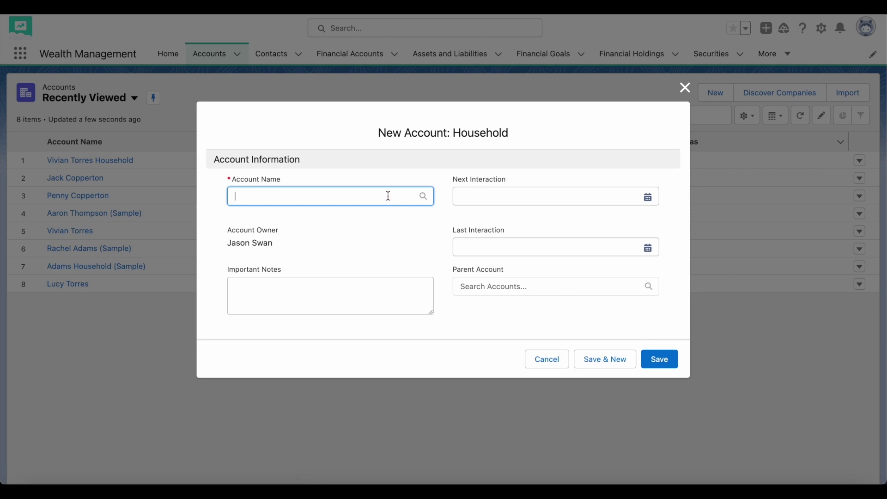
pyautogui.write('Copperton Household')
pyautogui.click(665, 360)
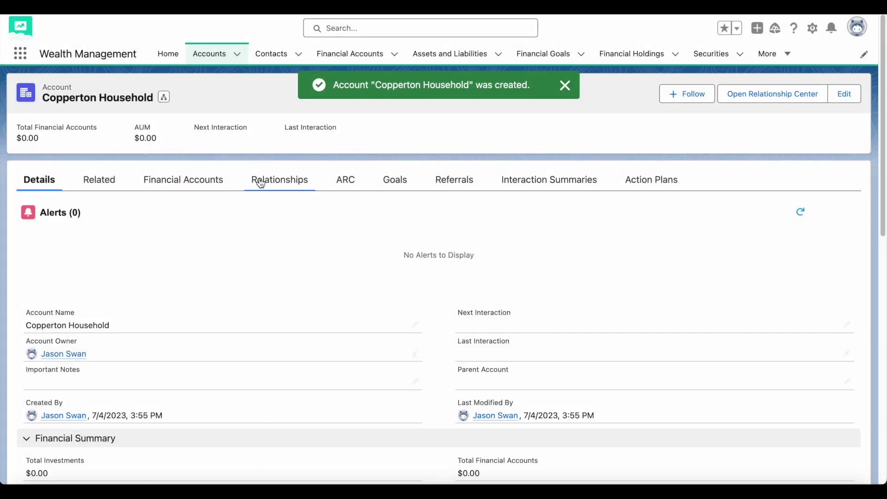
pyautogui.click(266, 181)
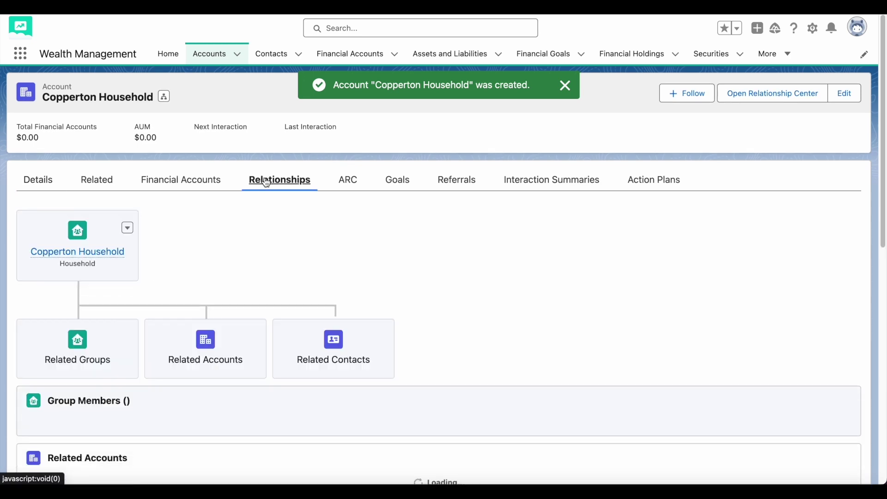
# - Add Jack Copperton and Penny Copperton as two member rows of the household
pyautogui.click(86, 285)
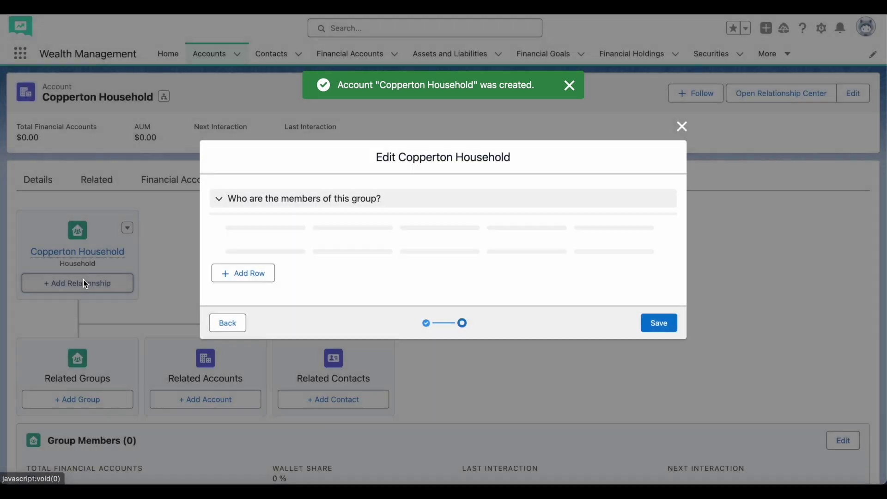
pyautogui.click(230, 190)
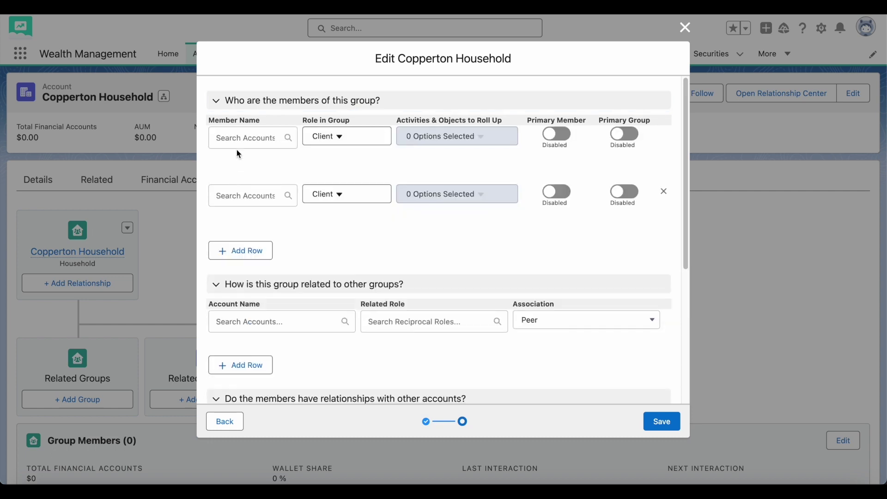
pyautogui.click(238, 138)
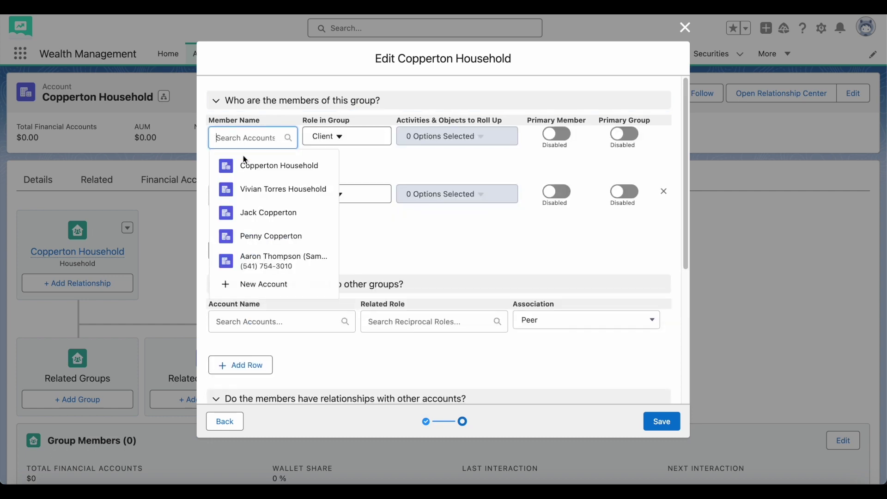
pyautogui.click(255, 210)
pyautogui.click(248, 189)
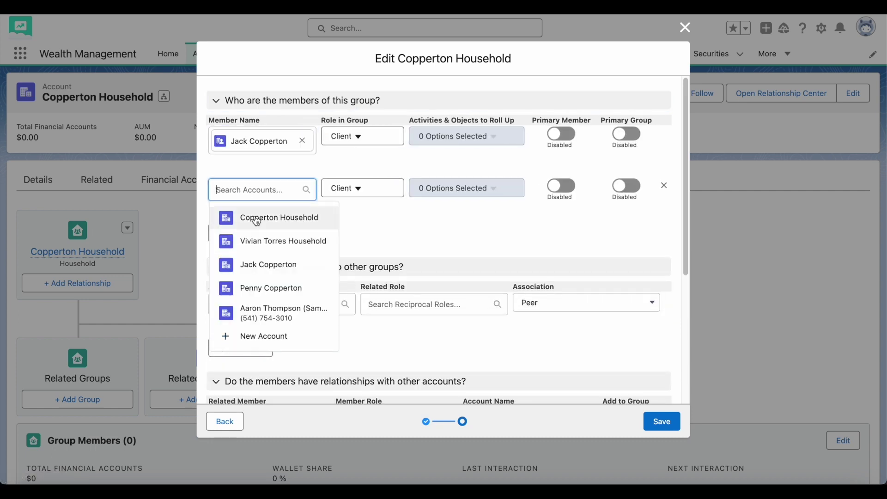
pyautogui.click(257, 287)
# - Make Jack the primary member, set both as Primary Group, and roll up All activities
pyautogui.click(562, 134)
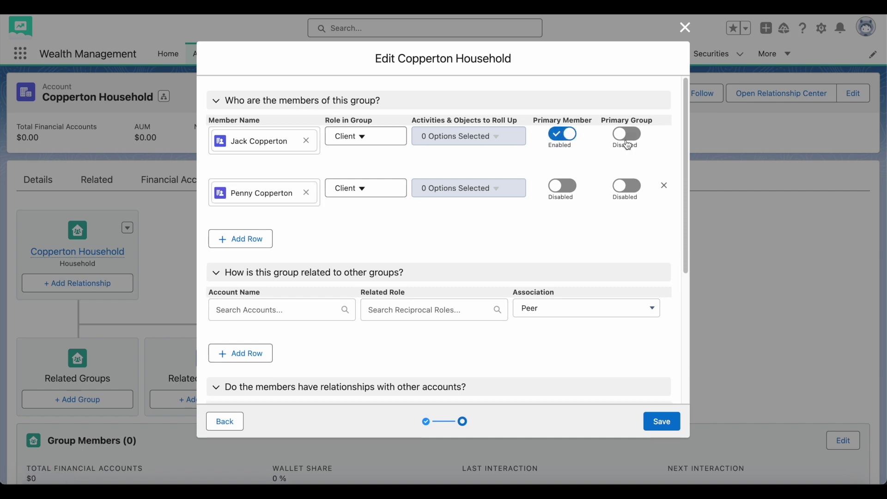
pyautogui.click(628, 135)
pyautogui.click(627, 187)
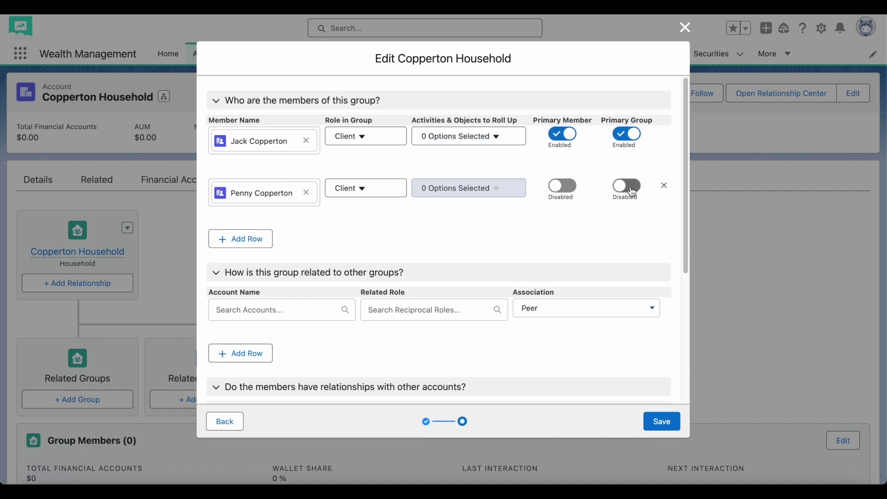
pyautogui.click(482, 139)
pyautogui.click(465, 161)
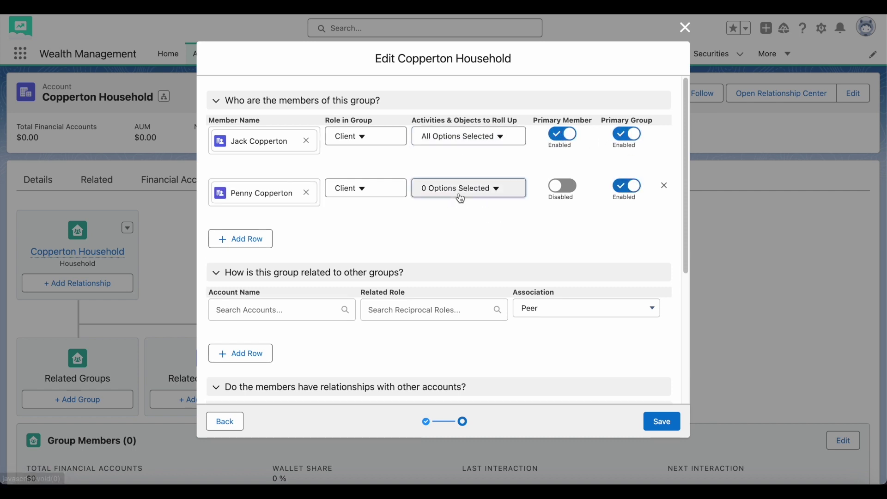
pyautogui.click(459, 191)
pyautogui.click(451, 208)
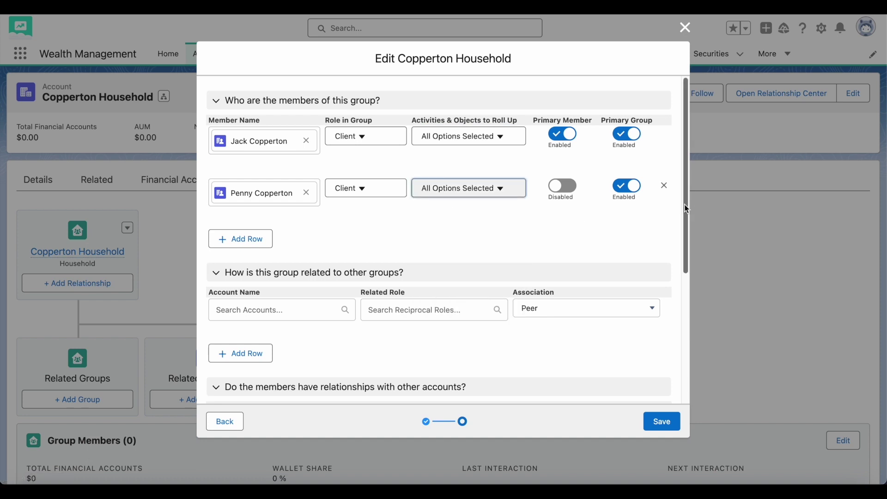
# - Add a related contact with the Client role and save the relationships
pyautogui.moveTo(685, 204); pyautogui.dragTo(666, 340)
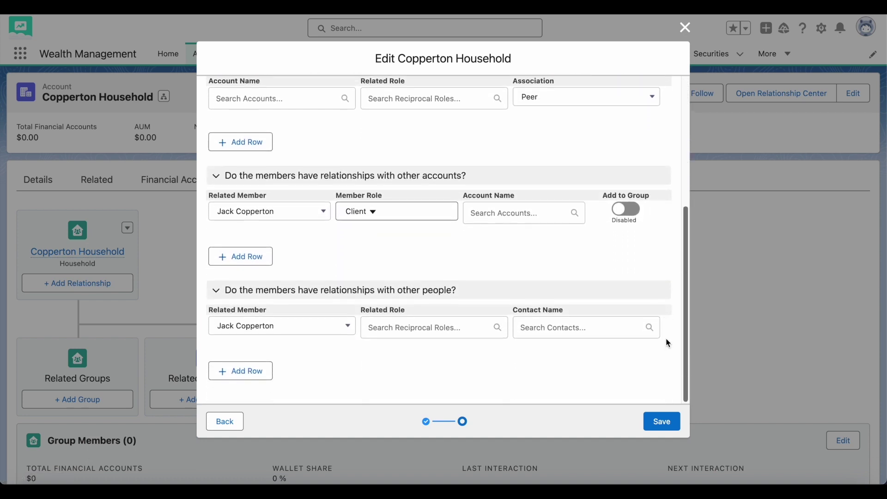
pyautogui.click(394, 328)
pyautogui.click(417, 359)
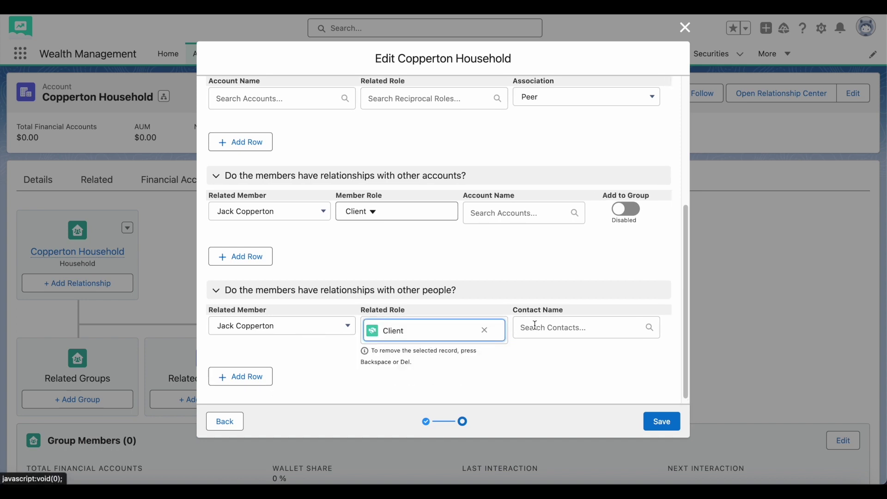
pyautogui.click(535, 326)
pyautogui.click(531, 358)
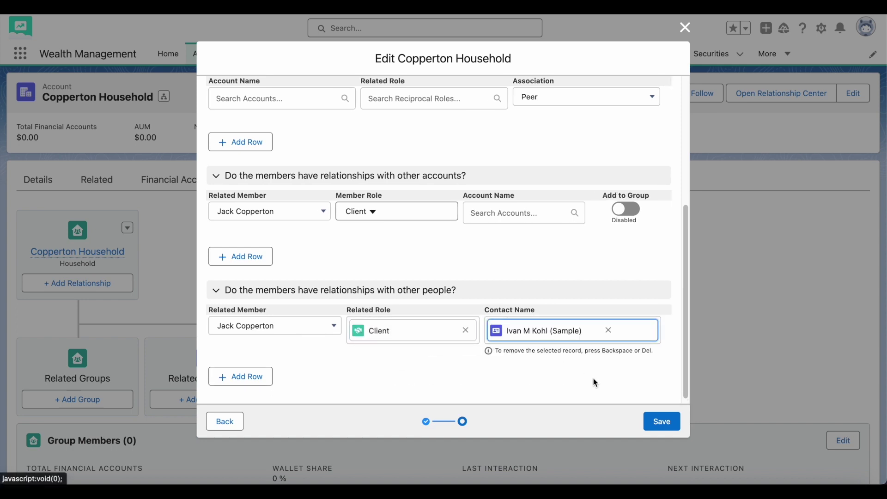
pyautogui.click(661, 423)
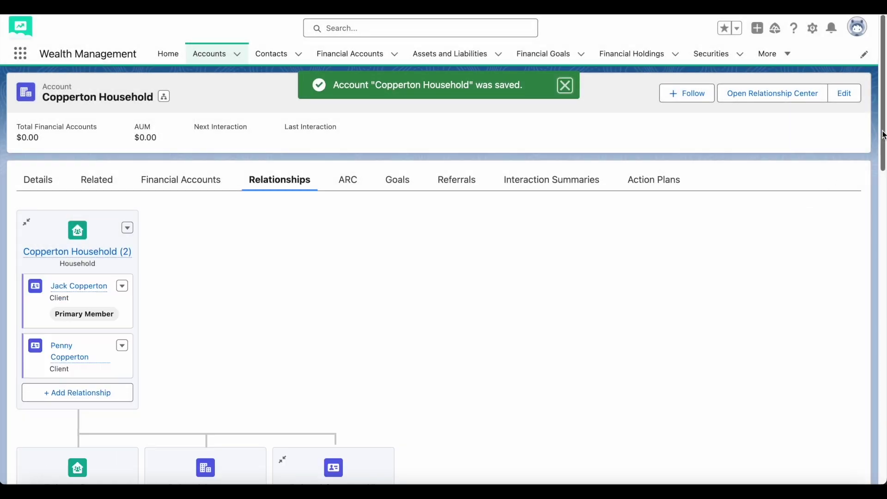
# - Open the household's Financial Accounts tab and start a new bank account from the Bank Accounts list
pyautogui.moveTo(883, 135); pyautogui.dragTo(861, 307)
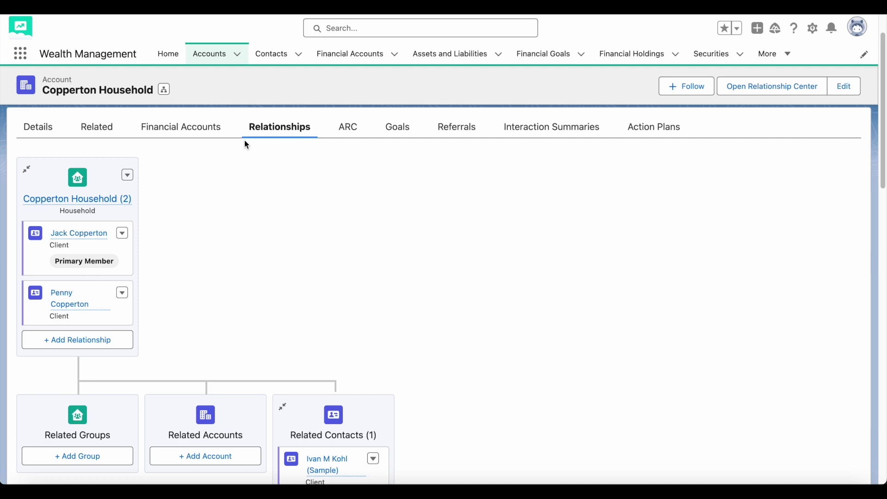
pyautogui.click(180, 126)
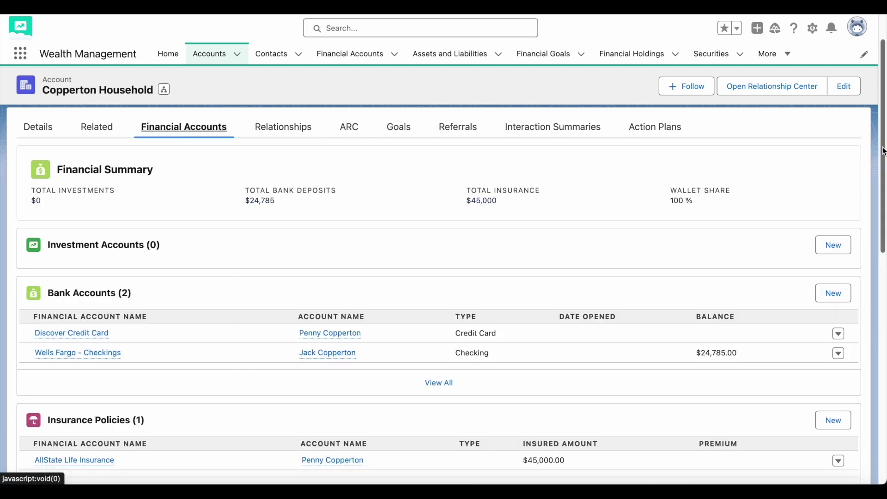
pyautogui.scroll(-4, 883, 152)
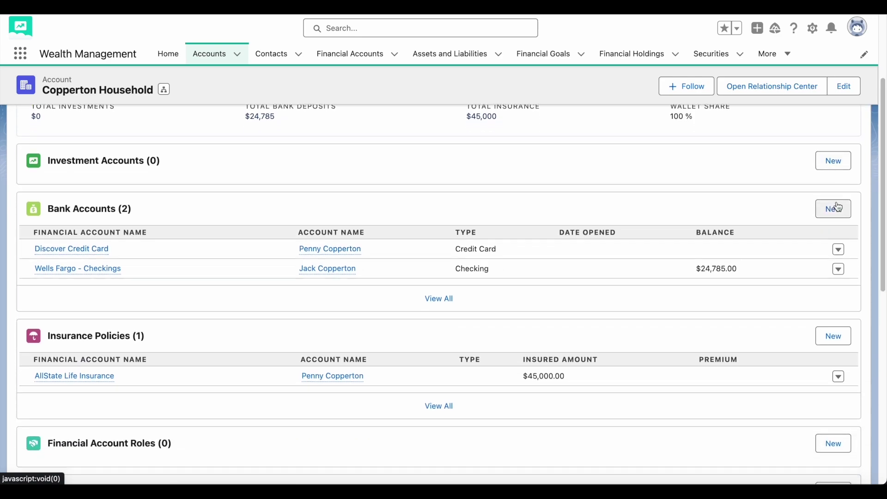
pyautogui.click(838, 208)
# - Name the account 'Wells Fargo - Savings' with Joint ownership, the second member as joint owner
pyautogui.write('Wells Fargo - Savings')
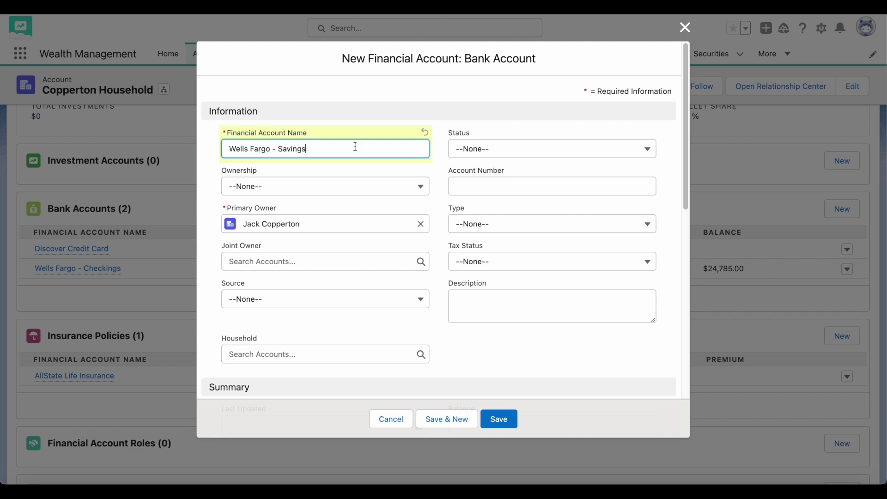
pyautogui.click(287, 189)
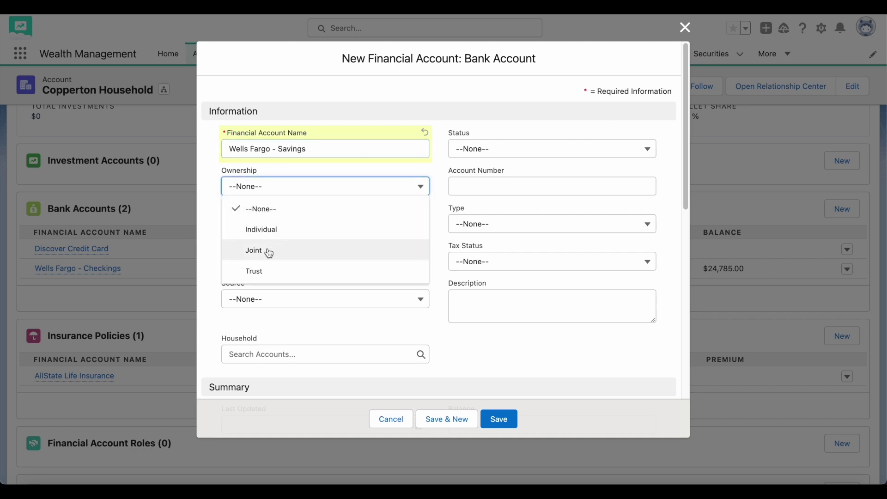
pyautogui.click(268, 249)
pyautogui.click(271, 260)
pyautogui.click(272, 323)
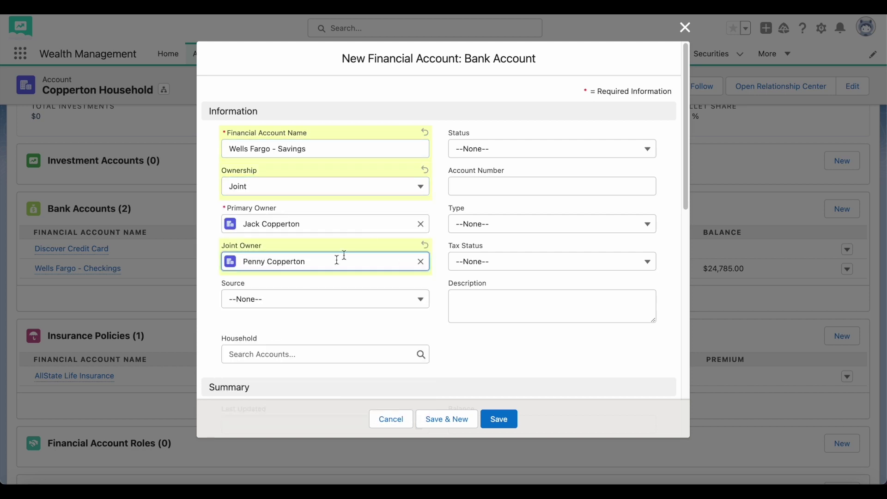
# - Set status Open, type Savings, balance 72,250, and save the account
pyautogui.click(480, 158)
pyautogui.click(484, 191)
pyautogui.click(483, 230)
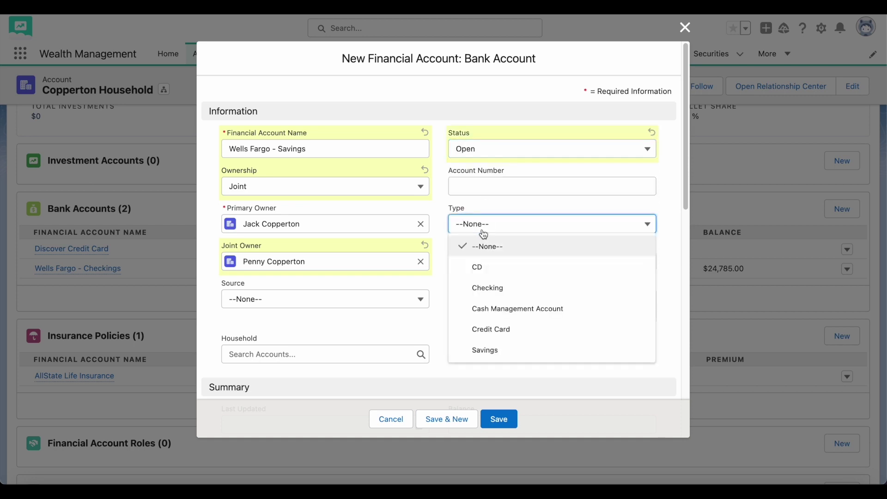
pyautogui.click(485, 351)
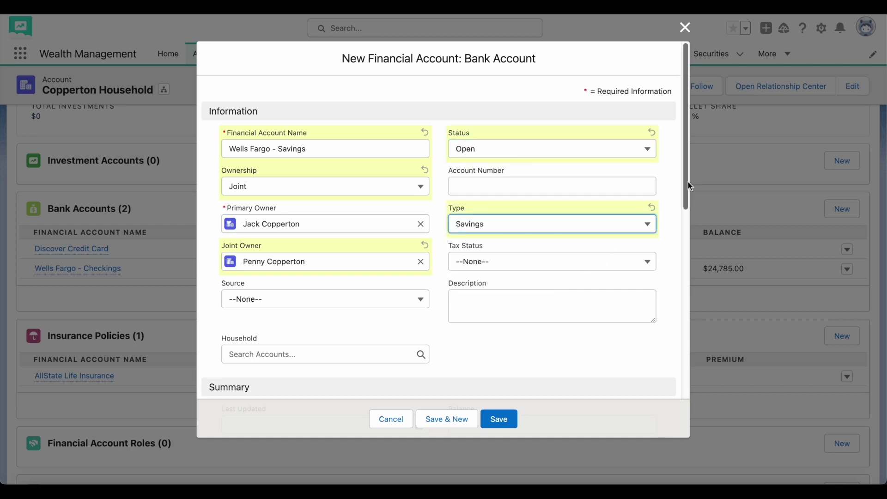
pyautogui.moveTo(688, 183); pyautogui.dragTo(685, 264)
pyautogui.click(560, 234)
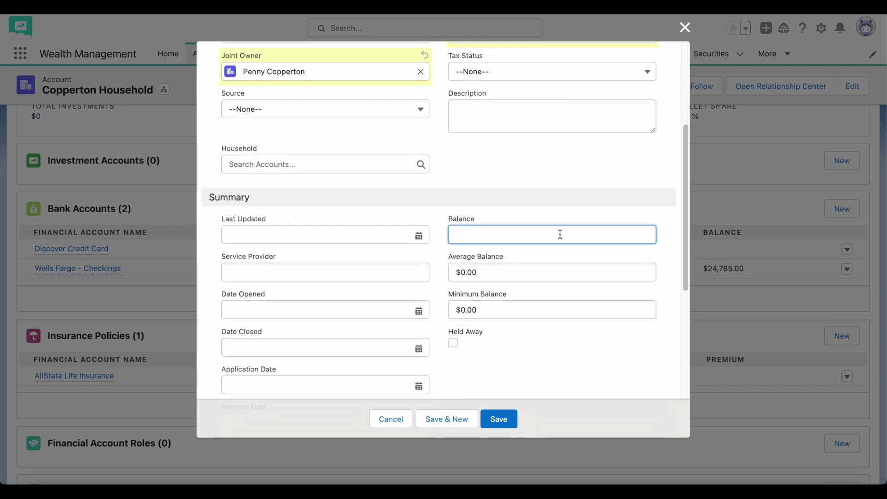
pyautogui.write('72250')
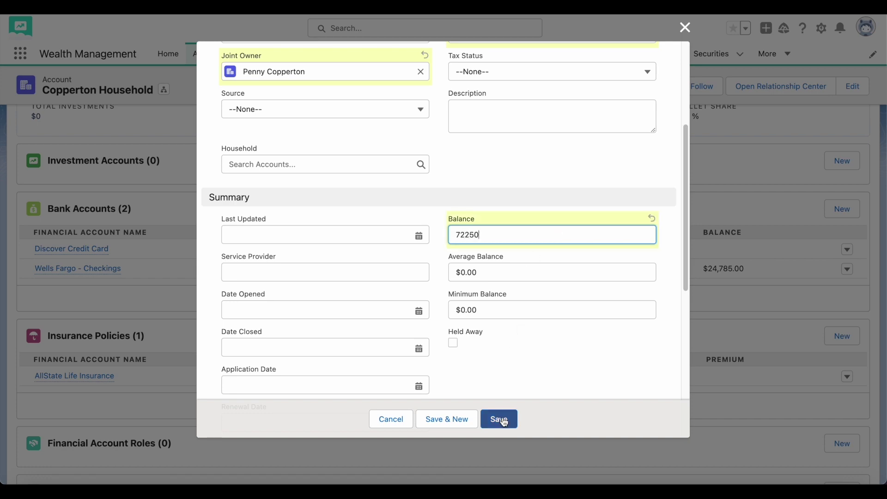
pyautogui.click(499, 419)
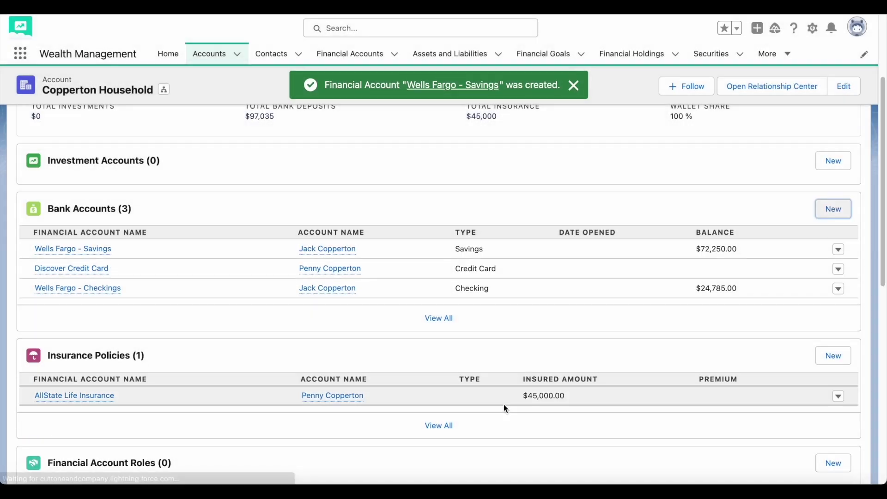
# - Start 'BMO Harris - Checkings' with Individual ownership and the second member as primary owner
pyautogui.click(833, 209)
pyautogui.write('B')
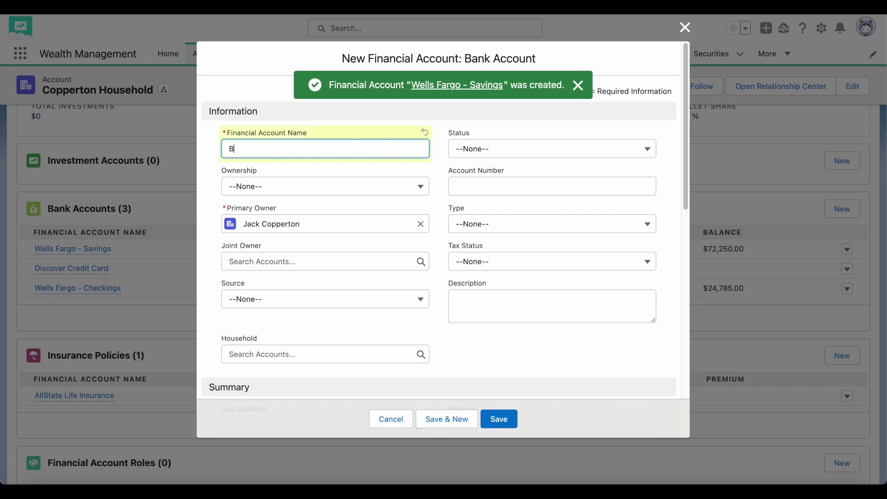
pyautogui.write('MO Harris - Checkings')
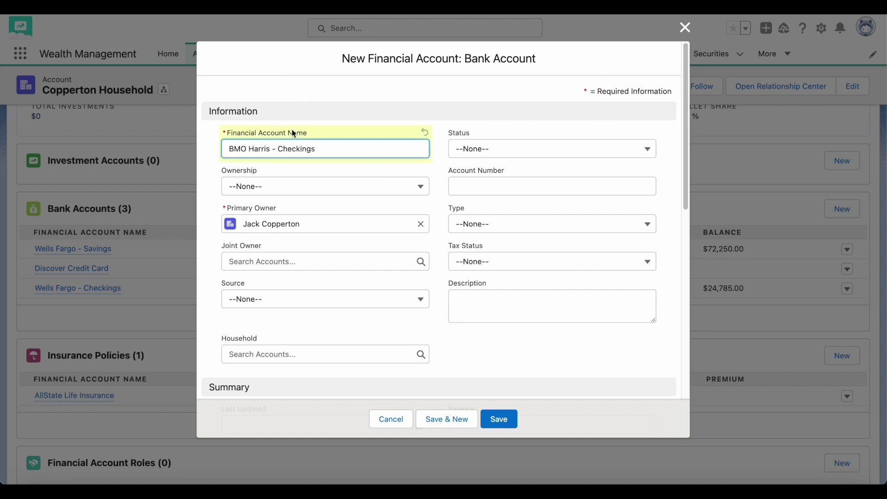
pyautogui.click(279, 189)
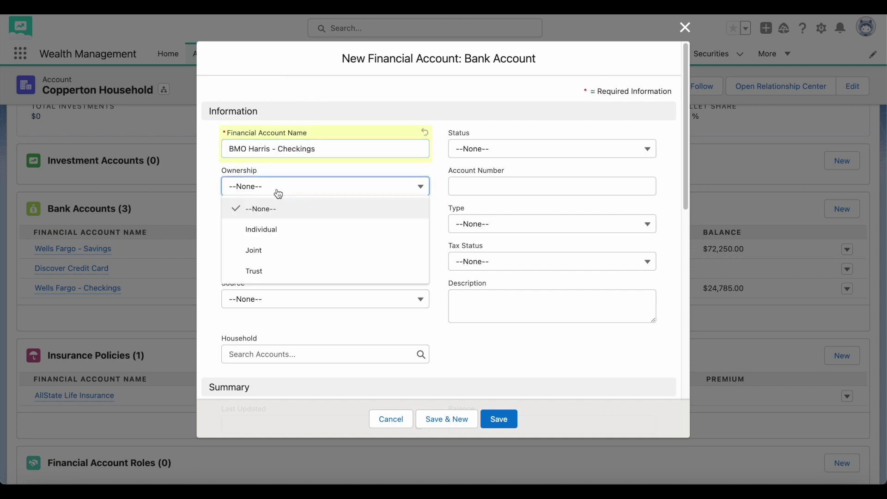
pyautogui.click(274, 228)
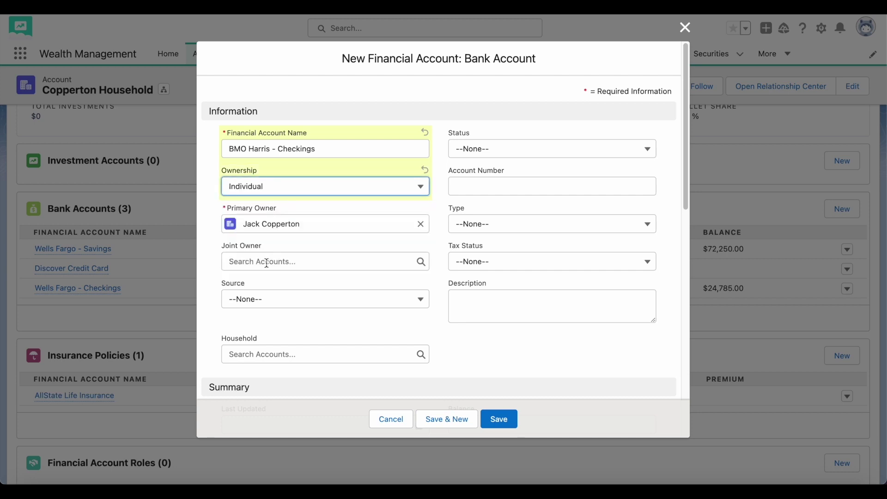
pyautogui.click(420, 224)
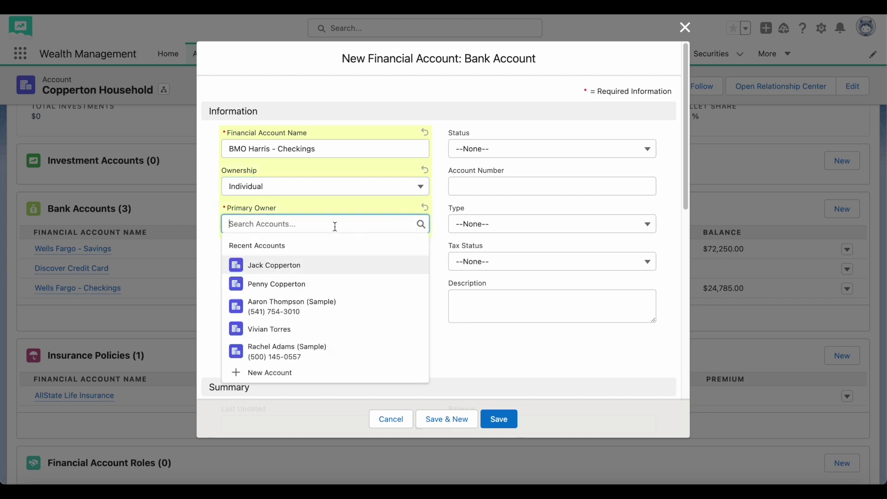
pyautogui.click(301, 283)
# - Set status Open, type Checking, balance 14,630, mark it Held Away, and save
pyautogui.click(481, 157)
pyautogui.click(478, 190)
pyautogui.click(488, 227)
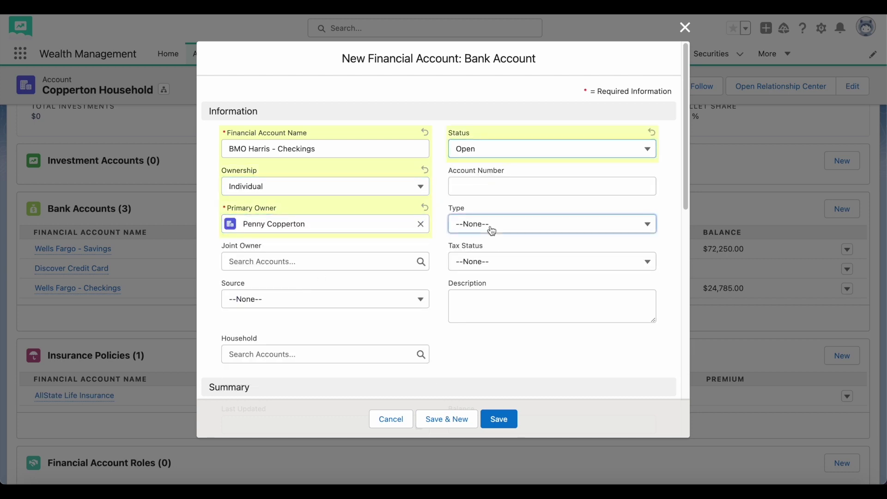
pyautogui.click(497, 289)
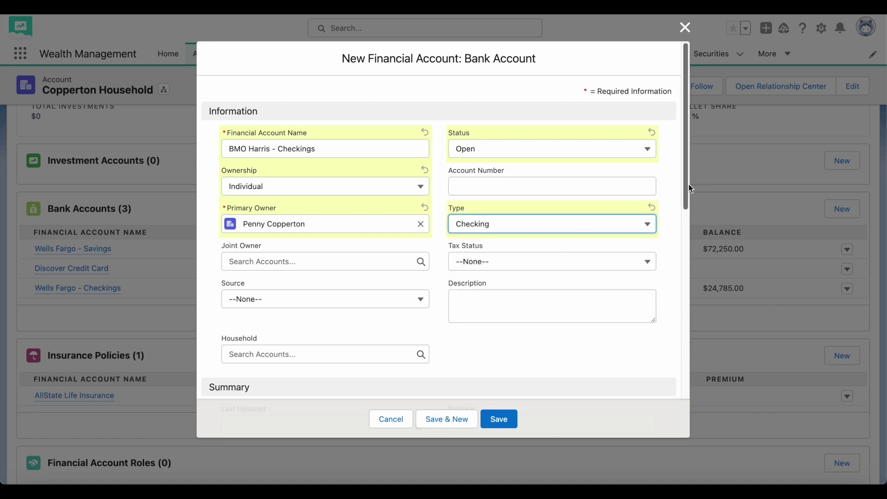
pyautogui.moveTo(688, 184); pyautogui.dragTo(685, 286)
pyautogui.click(531, 194)
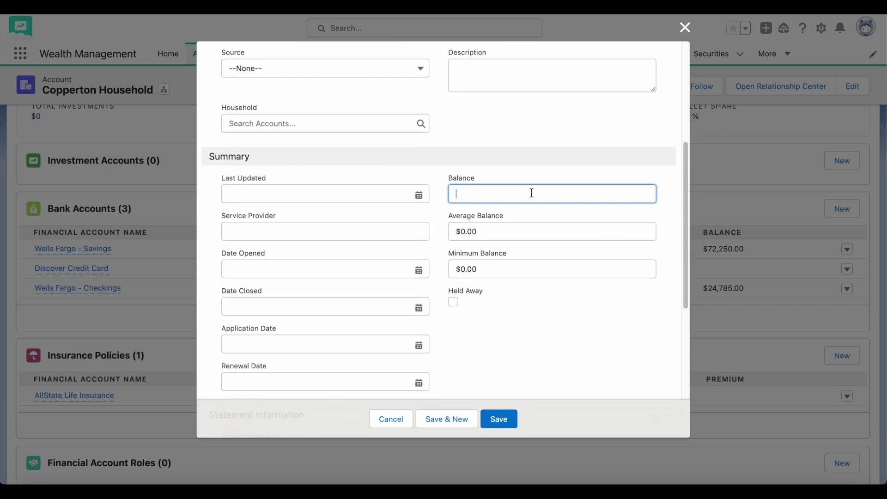
pyautogui.write('14630')
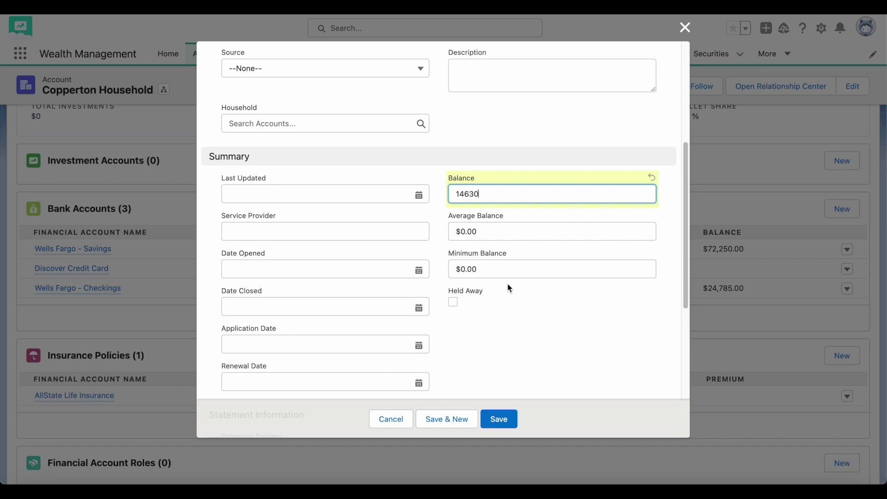
pyautogui.click(453, 302)
pyautogui.click(498, 421)
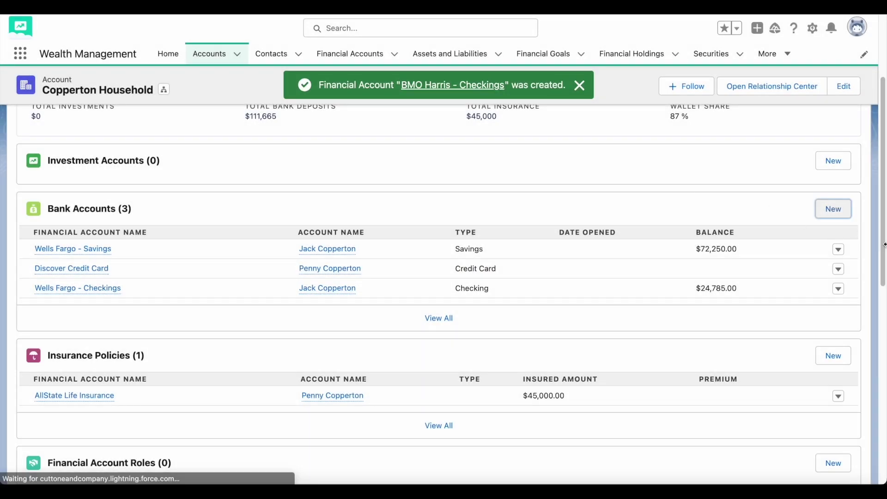
pyautogui.scroll(5, 883, 260)
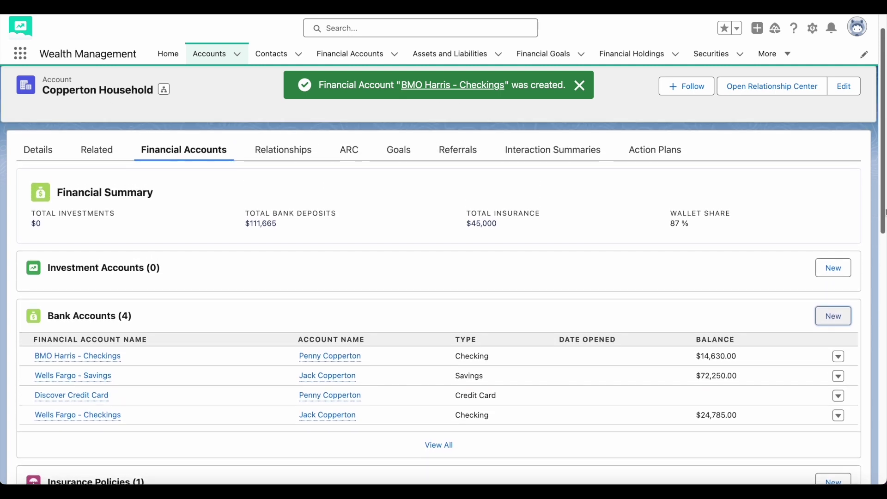
pyautogui.moveTo(244, 228); pyautogui.dragTo(279, 228)
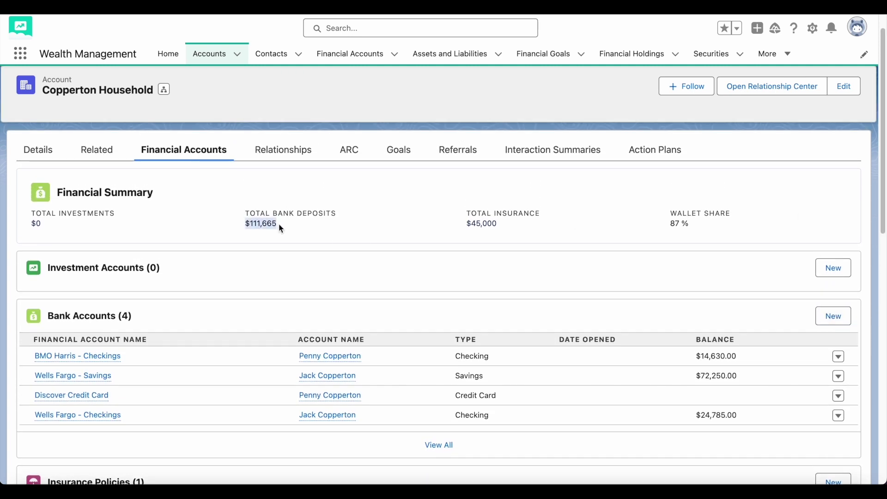
pyautogui.click(281, 228)
pyautogui.moveTo(669, 229); pyautogui.dragTo(694, 229)
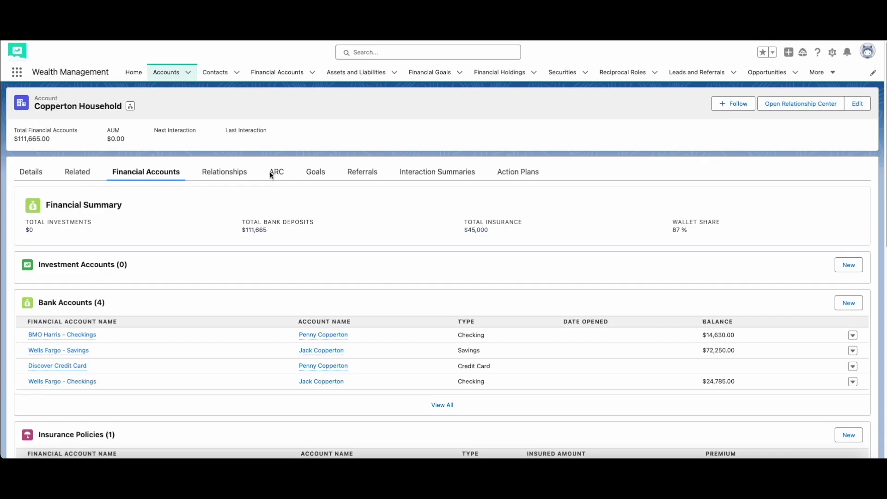
pyautogui.click(272, 174)
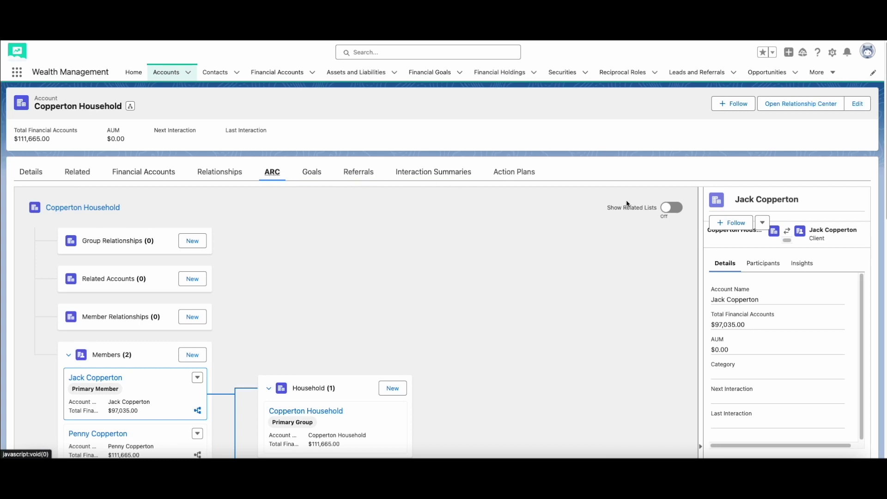
pyautogui.click(678, 211)
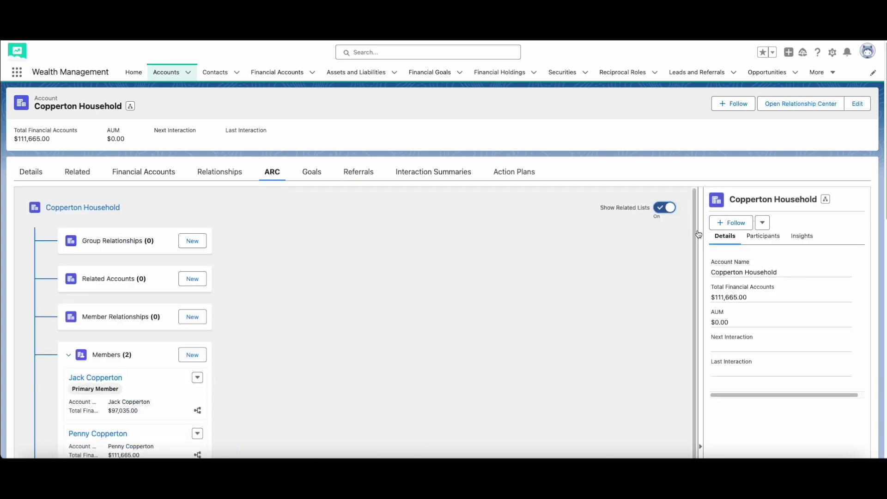
pyautogui.moveTo(694, 233); pyautogui.dragTo(678, 335)
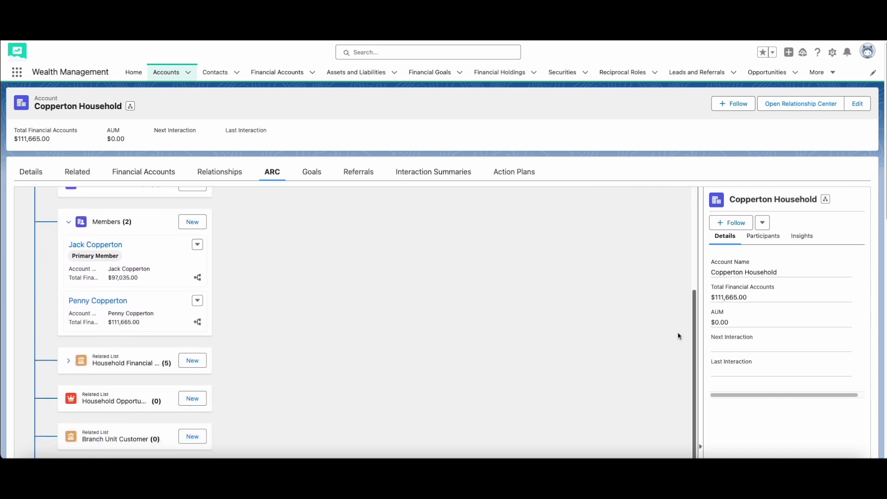
pyautogui.click(70, 362)
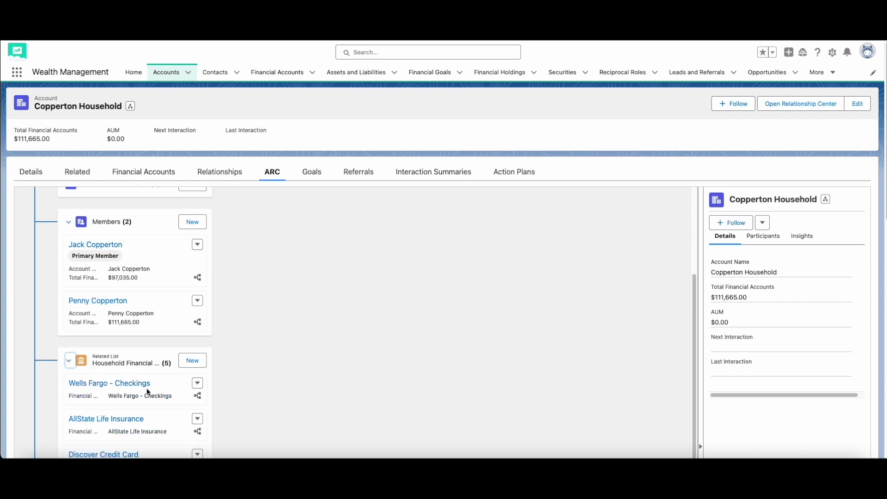
pyautogui.click(152, 395)
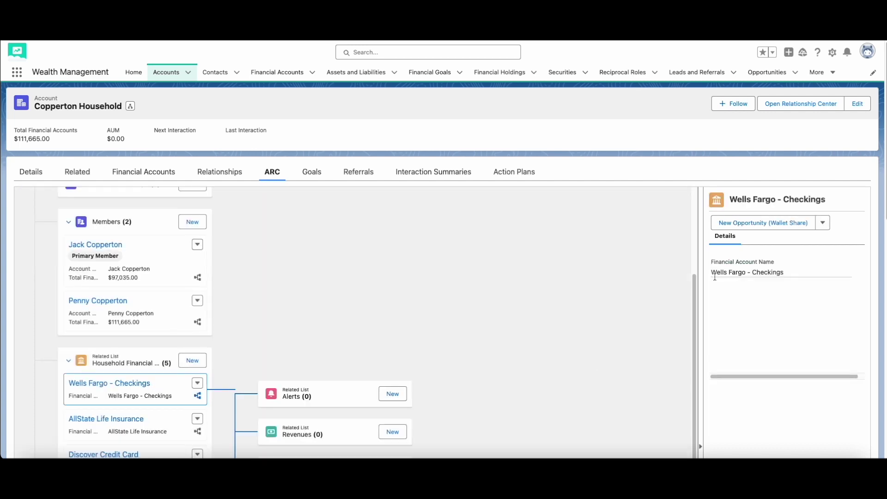
pyautogui.moveTo(694, 301)
pyautogui.mouseDown()
pyautogui.moveTo(698, 331)
pyautogui.moveTo(699, 254)
pyautogui.moveTo(701, 295)
pyautogui.mouseUp()
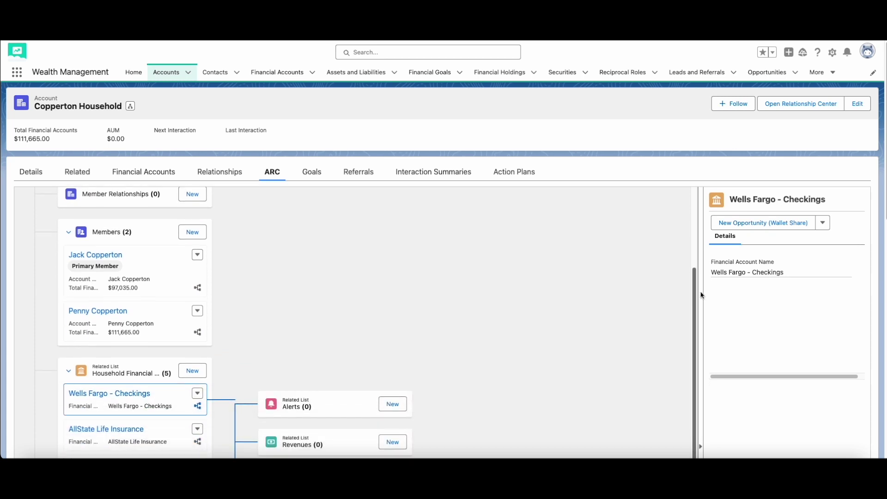
pyautogui.click(150, 285)
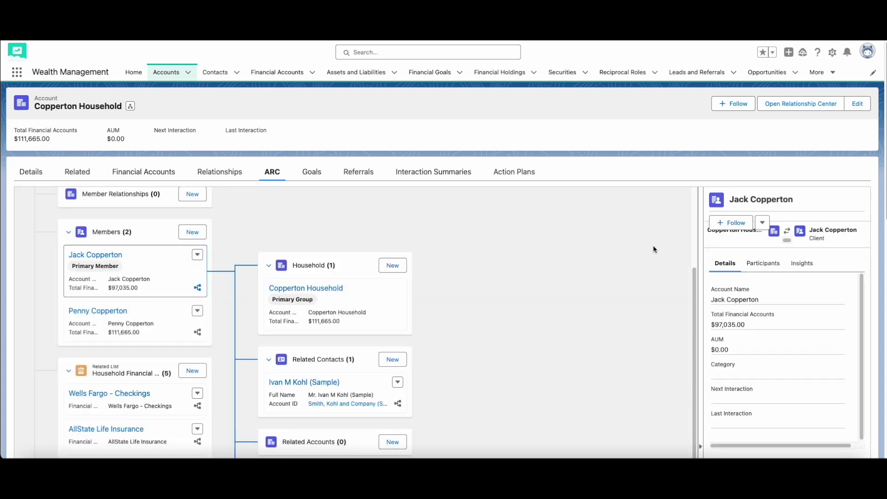
pyautogui.click(763, 223)
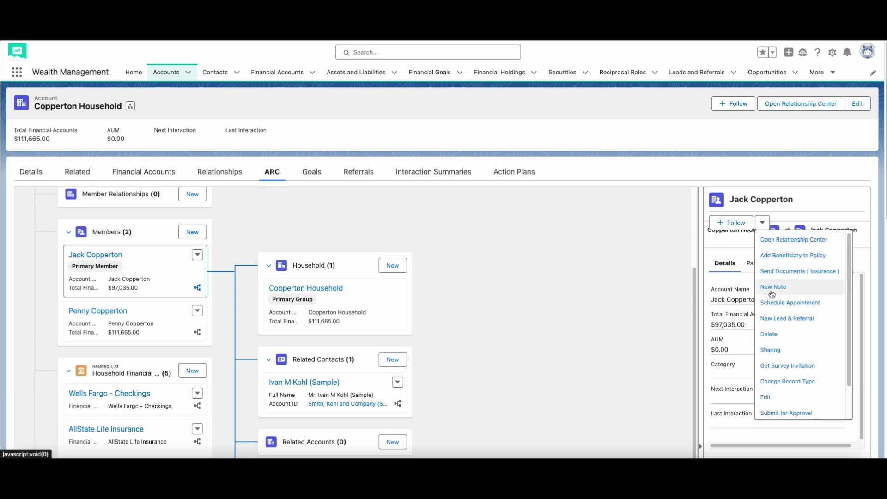
pyautogui.click(767, 397)
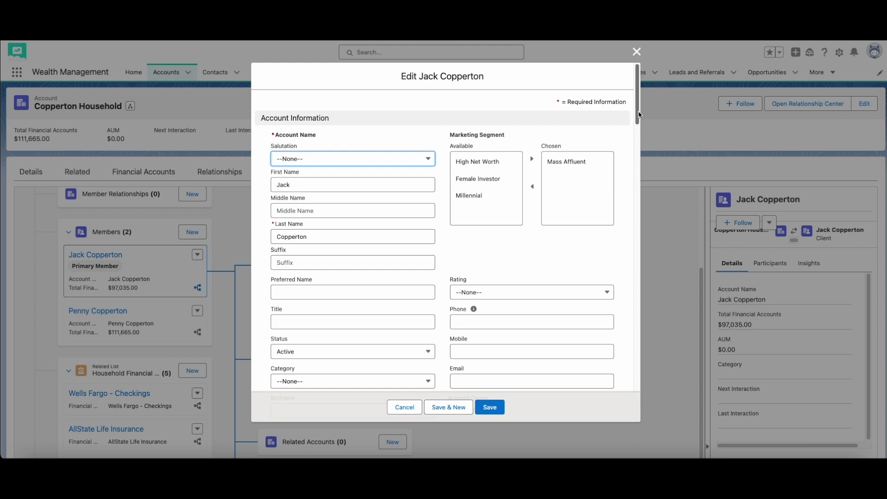
pyautogui.scroll(-2, 640, 122)
pyautogui.moveTo(640, 123); pyautogui.dragTo(627, 229)
pyautogui.click(351, 172)
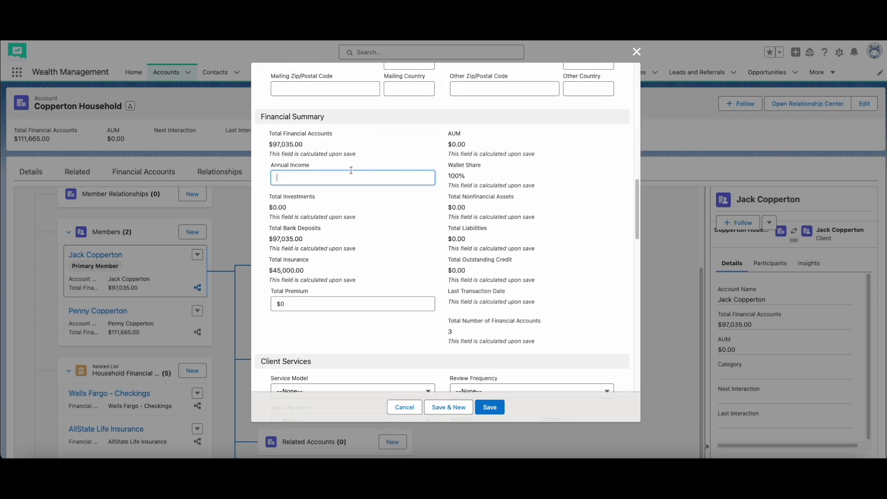
pyautogui.write('820000')
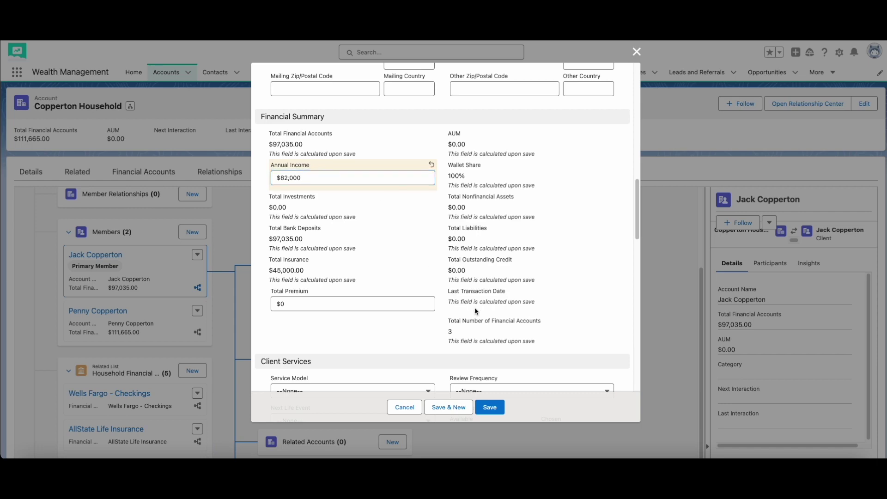
pyautogui.click(494, 409)
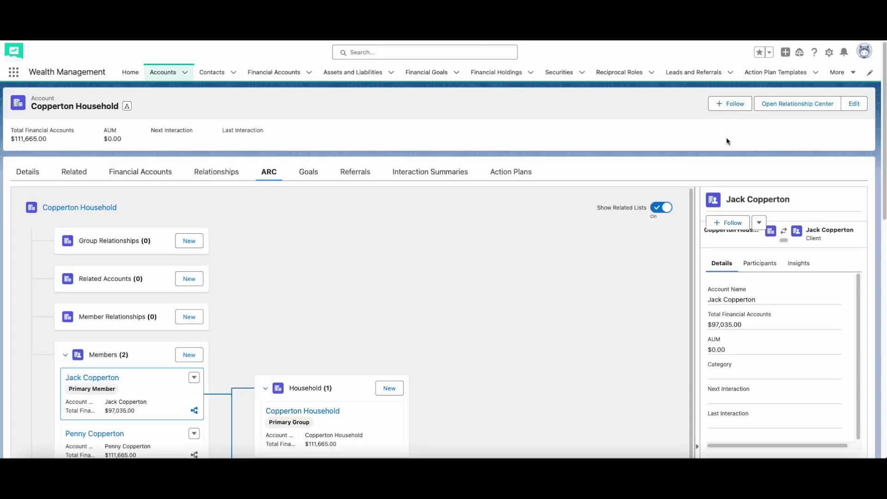
pyautogui.click(767, 72)
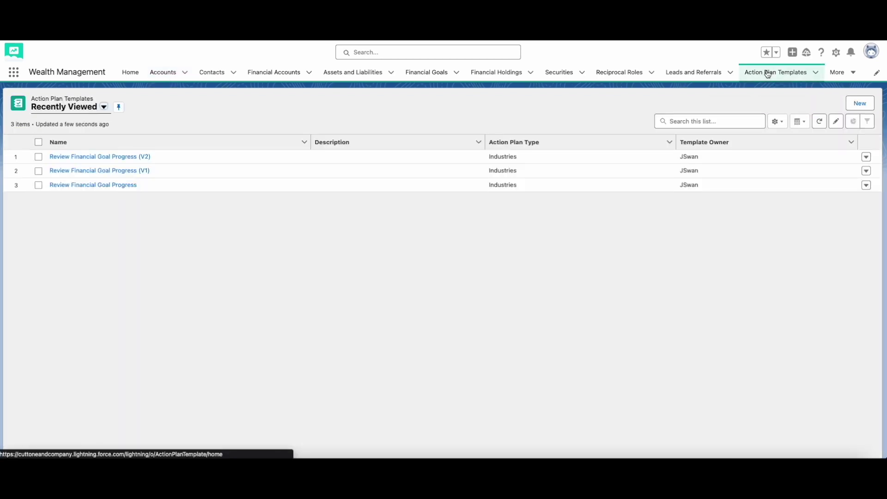
# - Paste a meeting-on-goal-progress description into Review Financial Goal Progress (V2) details and save it
pyautogui.click(120, 157)
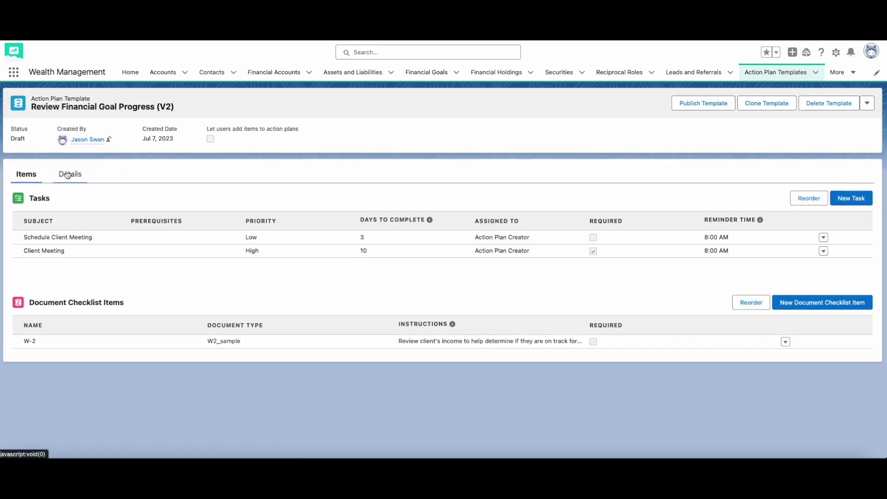
pyautogui.click(67, 175)
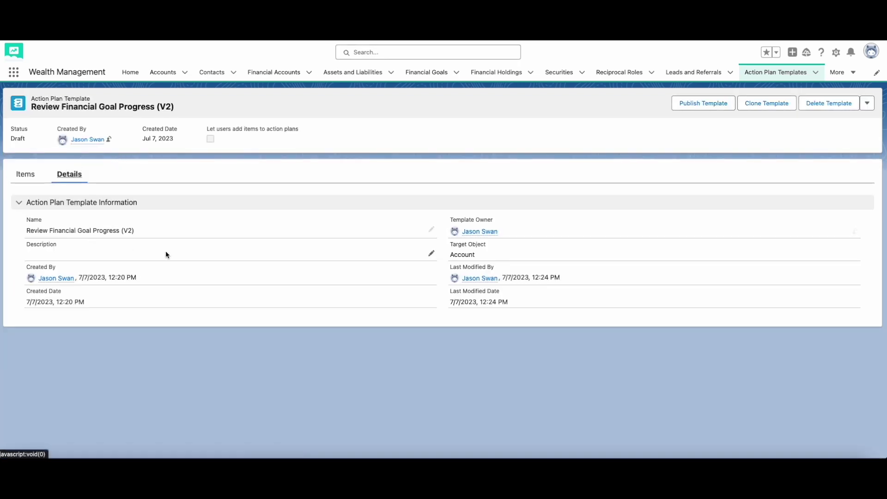
pyautogui.click(432, 254)
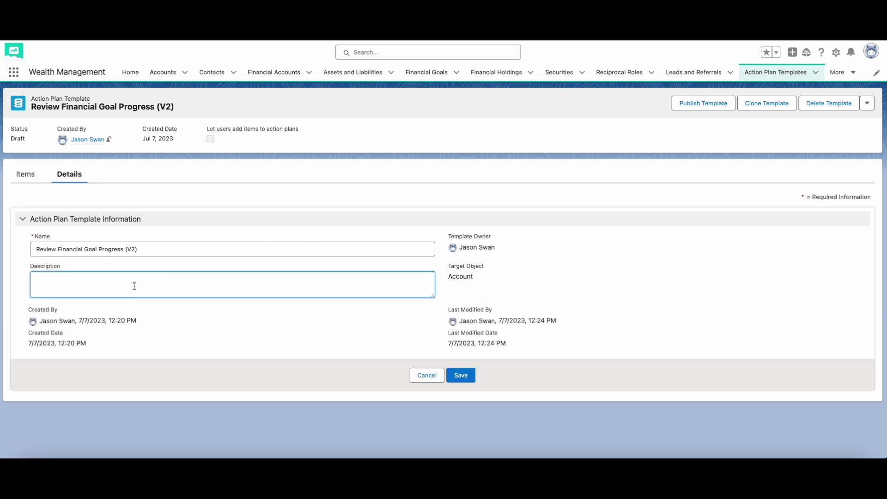
pyautogui.write('Meet with client to discuss the current progress towards their financial goal.')
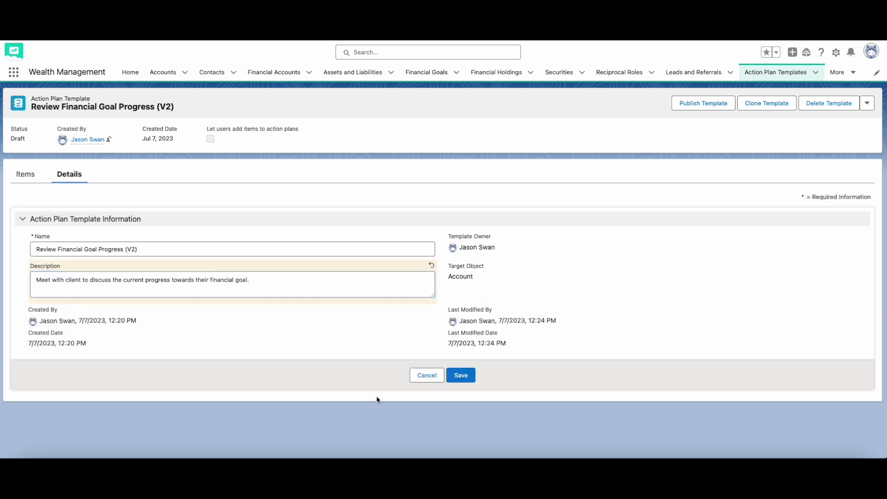
pyautogui.click(465, 375)
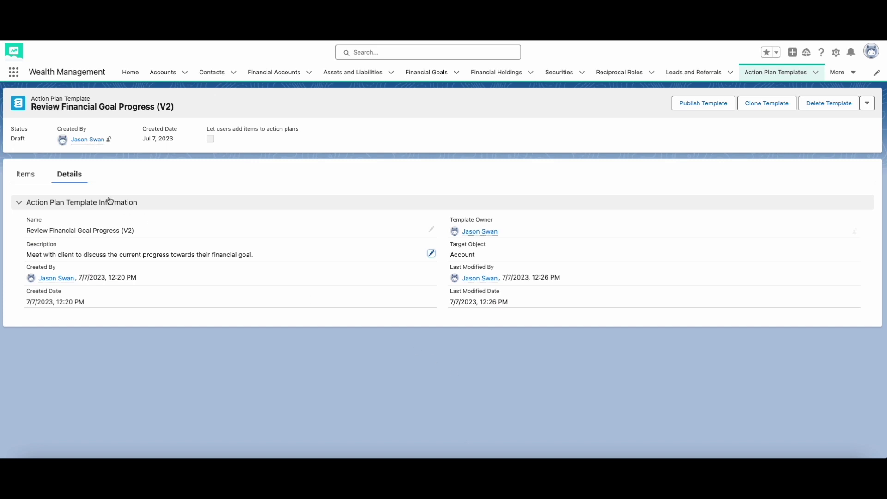
pyautogui.click(25, 174)
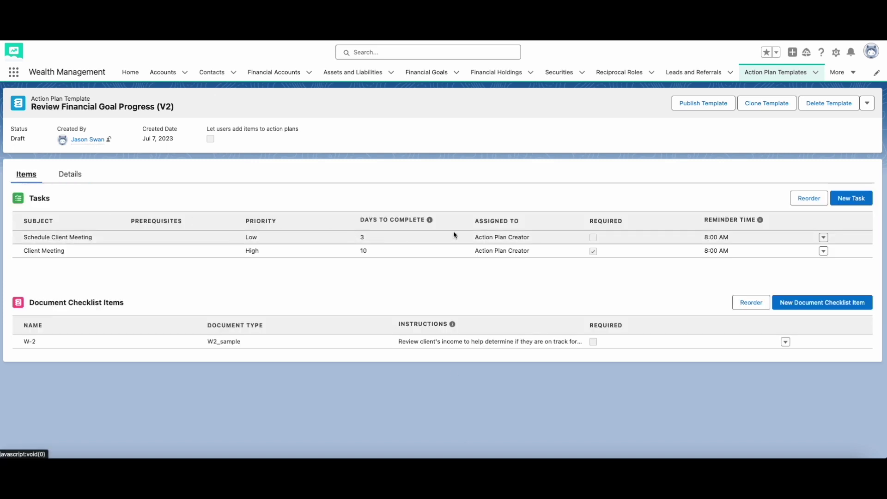
# - Set the Schedule Client Meeting task to Normal priority and Required, then save
pyautogui.click(823, 237)
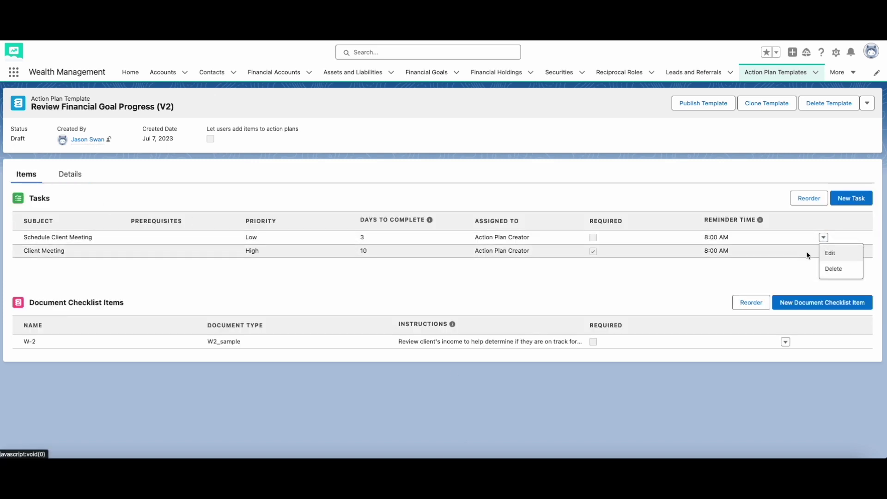
pyautogui.click(834, 254)
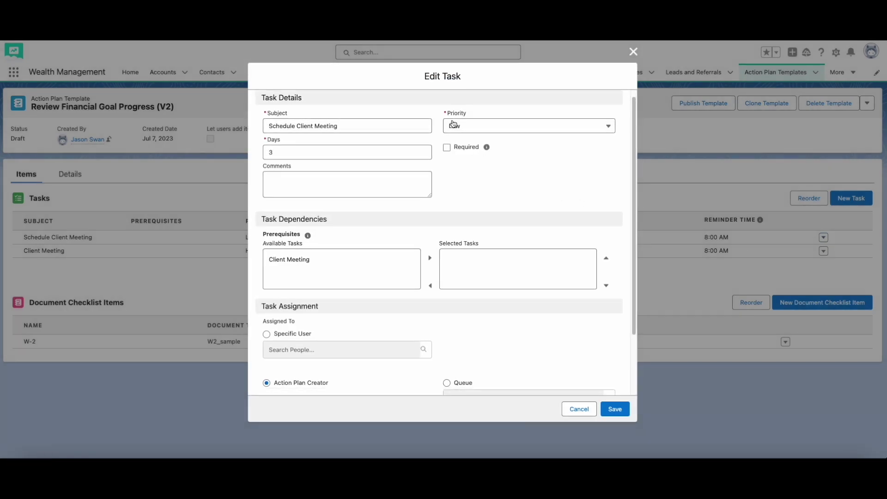
pyautogui.click(453, 123)
pyautogui.click(459, 158)
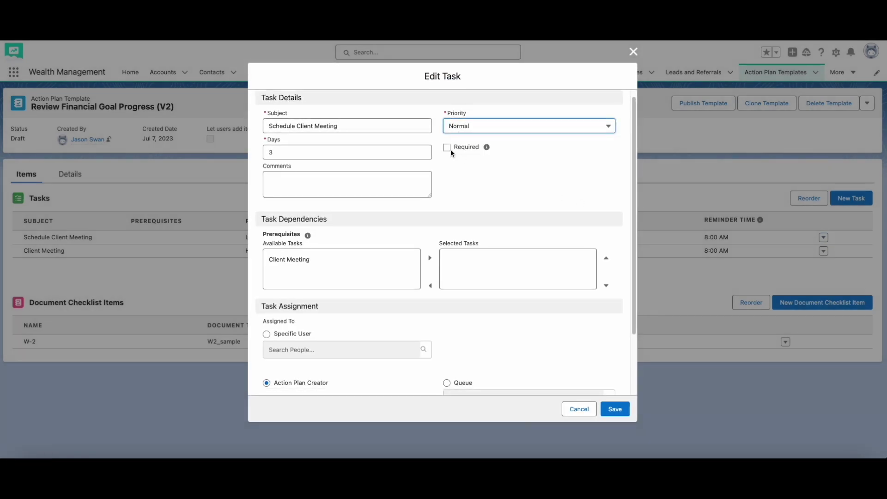
pyautogui.click(446, 148)
pyautogui.click(618, 412)
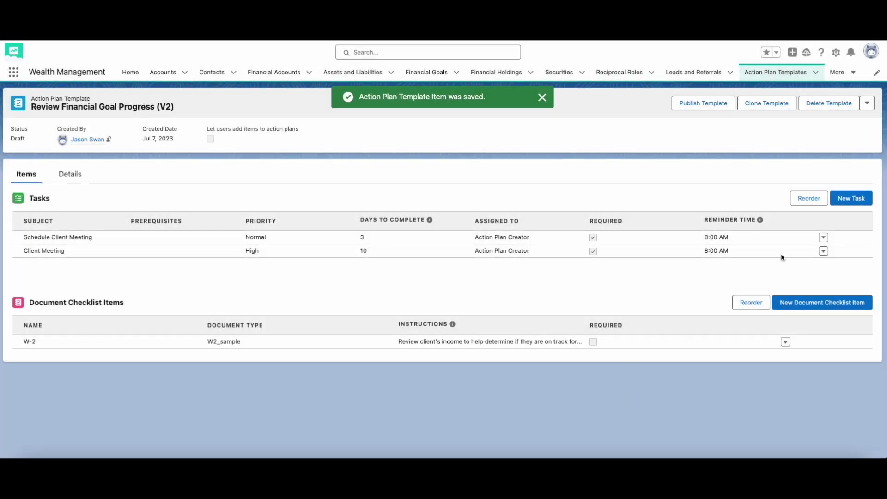
# - Add Schedule Client Meeting as a prerequisite of the Client Meeting task and save
pyautogui.click(823, 251)
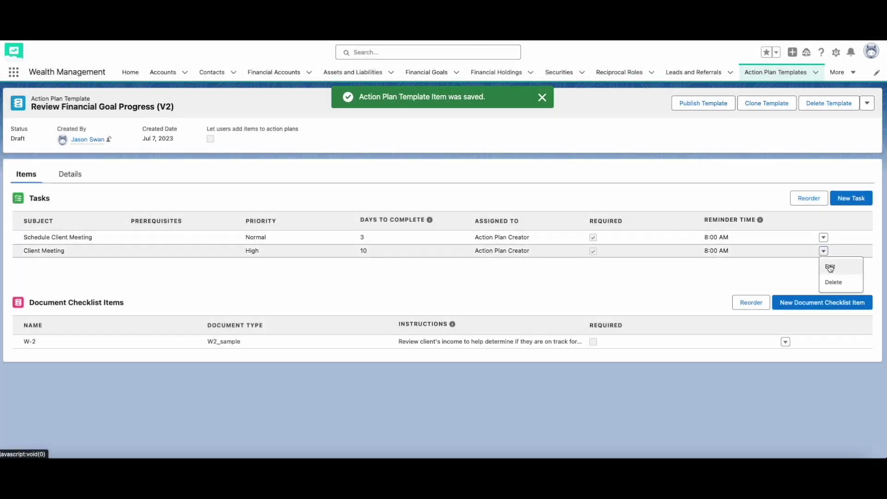
pyautogui.click(829, 268)
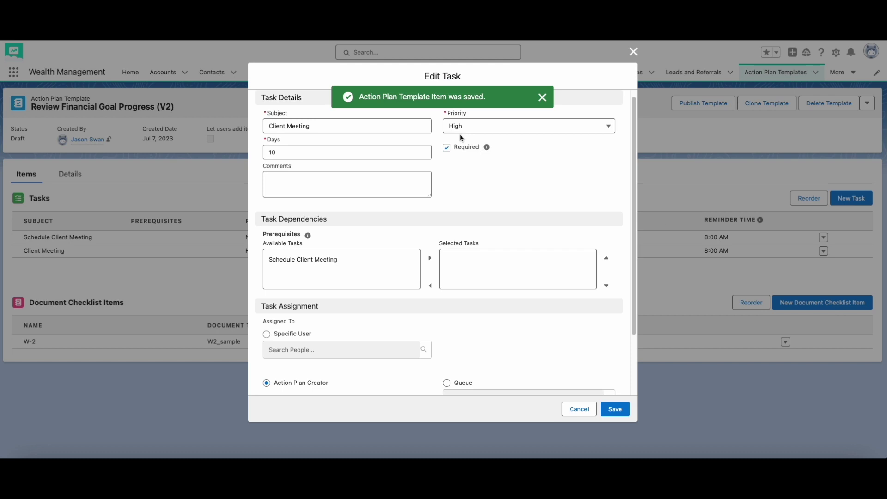
pyautogui.click(330, 264)
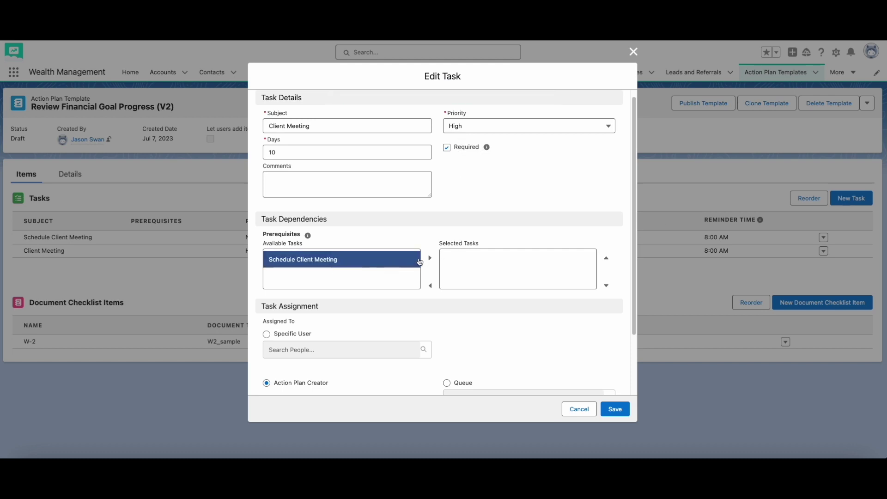
pyautogui.click(429, 259)
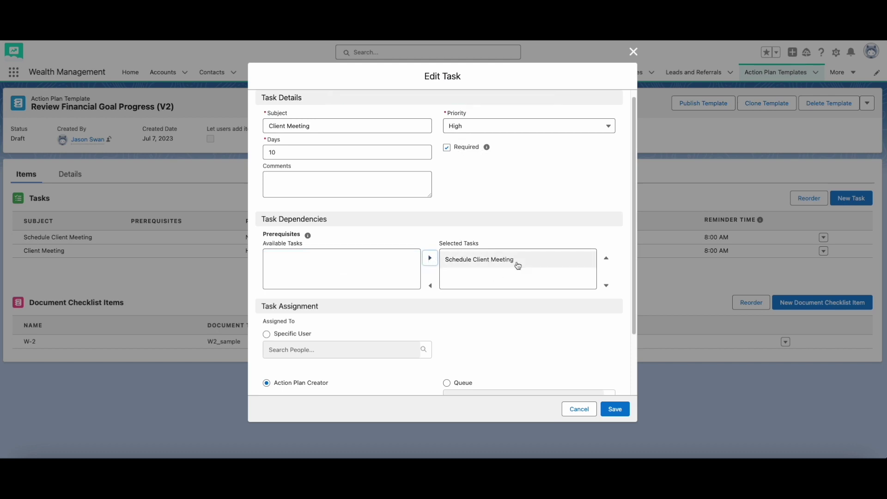
pyautogui.click(610, 412)
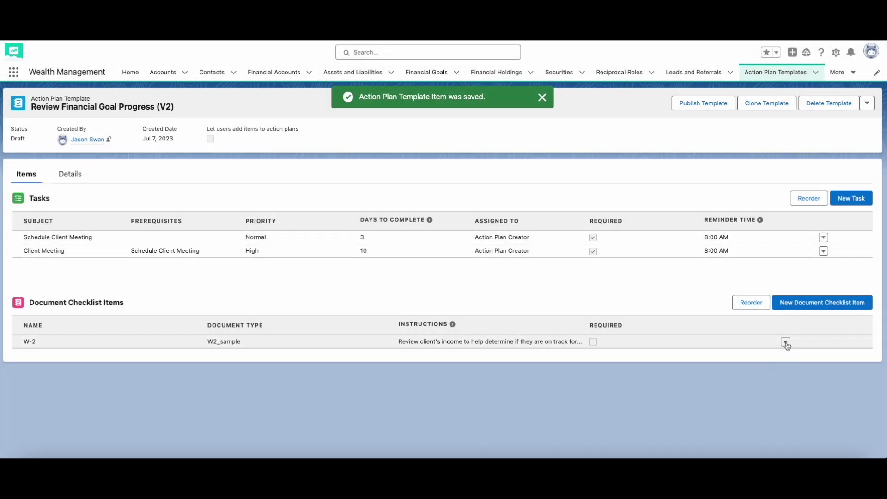
pyautogui.click(785, 342)
# - Mark the W-2 checklist item as Required, save it, and publish the template
pyautogui.click(792, 359)
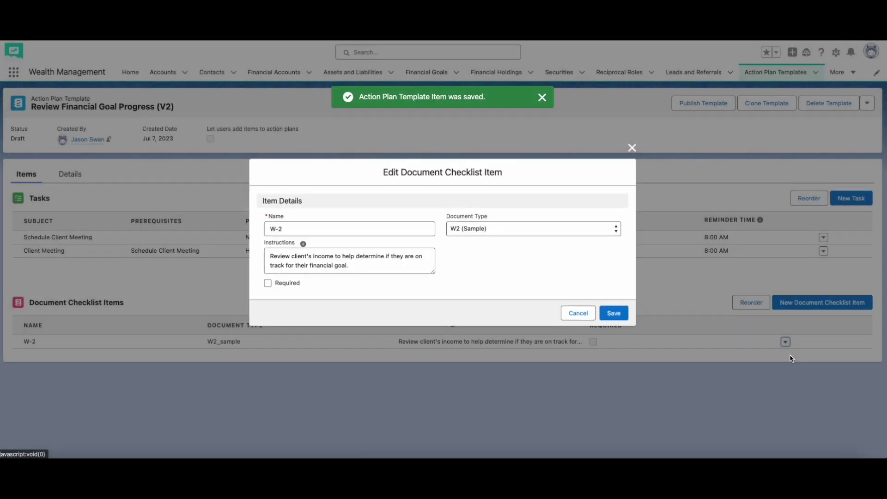
pyautogui.click(267, 284)
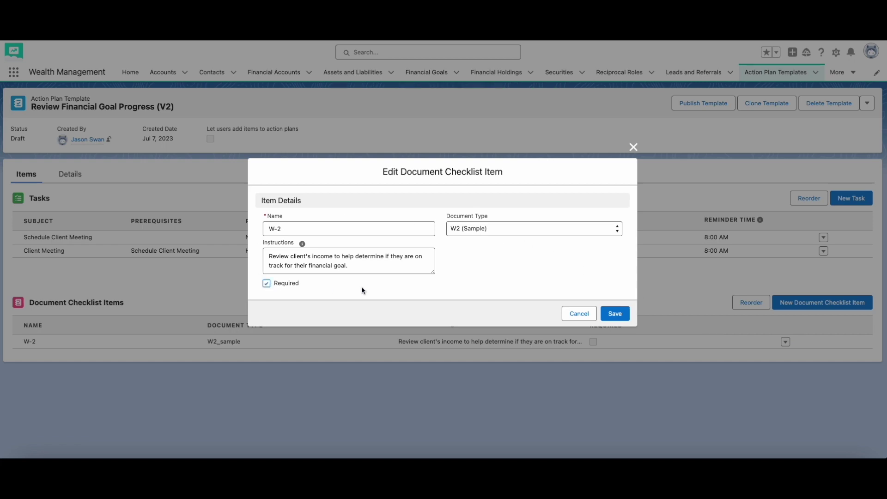
pyautogui.click(623, 319)
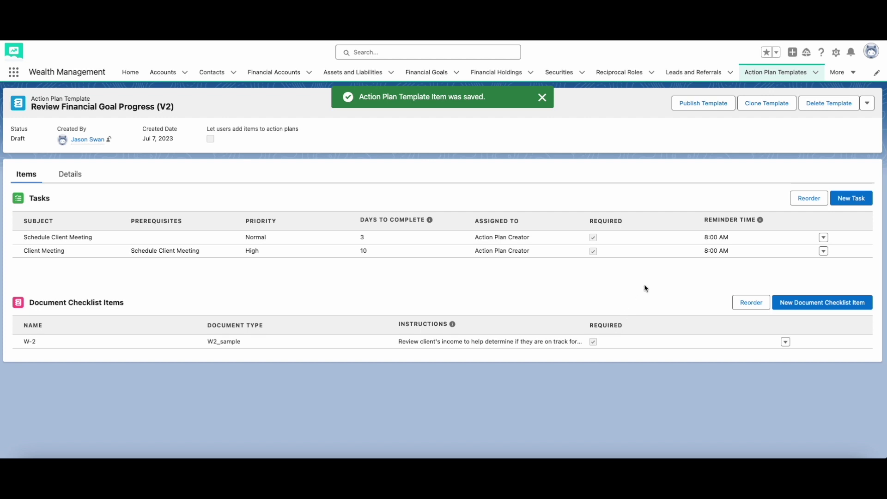
pyautogui.click(711, 110)
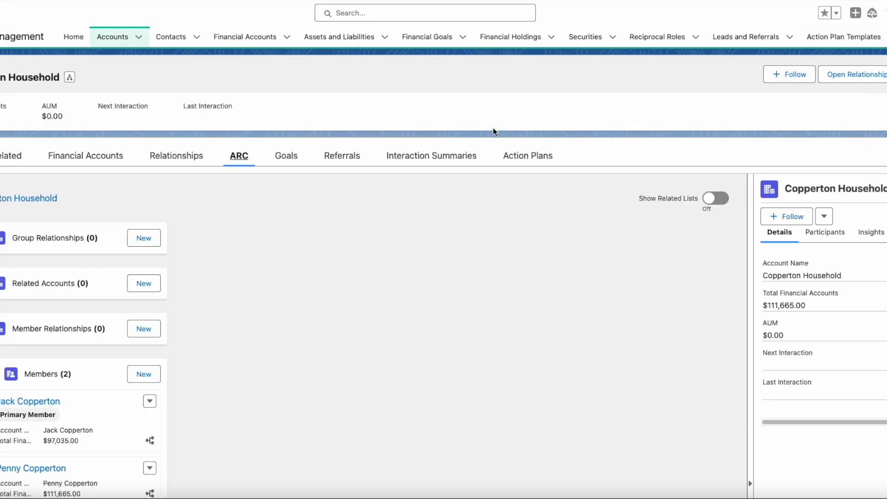
# - Start a new household action plan named 'Review Financial Goal' from the Review Financial Goal Progress (V2) template
pyautogui.click(528, 156)
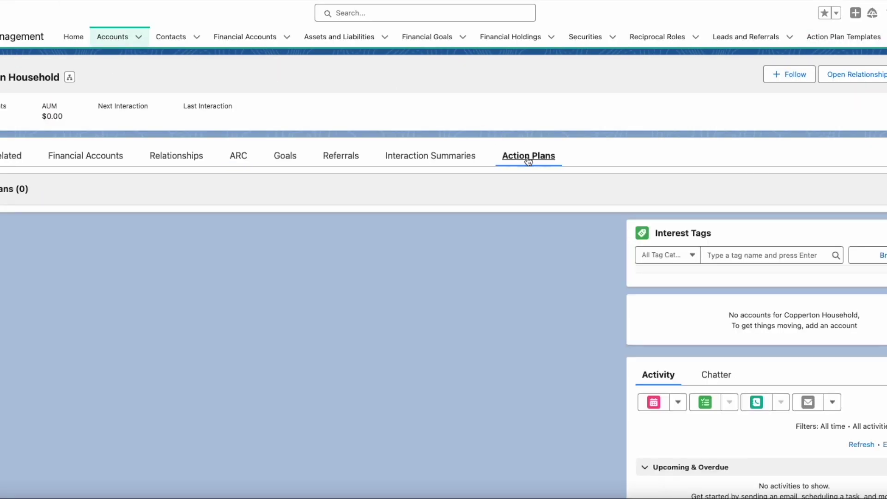
pyautogui.click(610, 189)
pyautogui.click(331, 244)
pyautogui.click(336, 275)
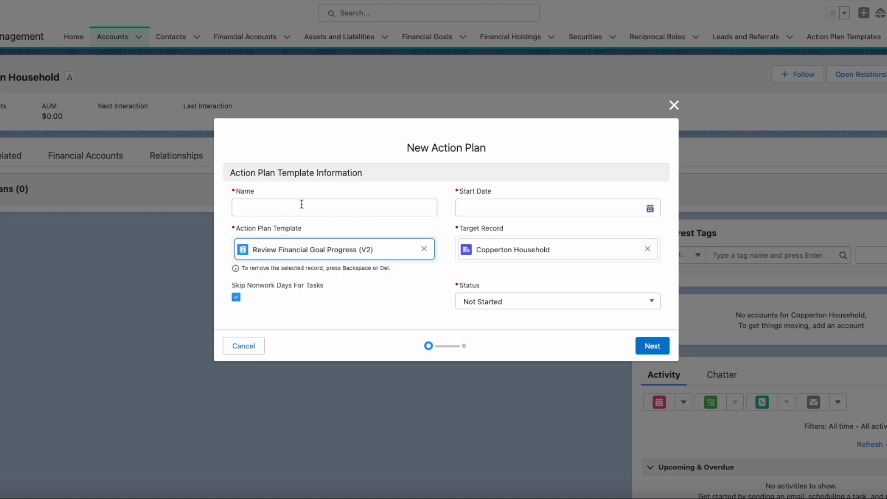
pyautogui.click(301, 203)
pyautogui.write('Review Financial Goa')
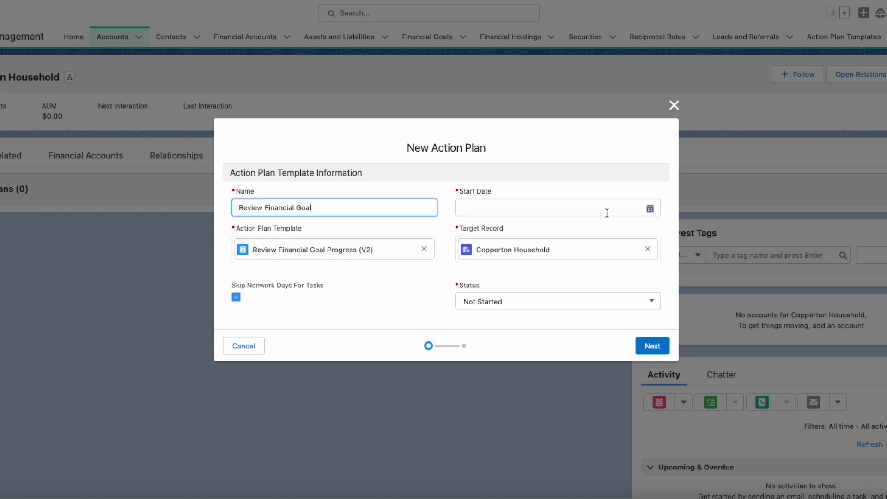
pyautogui.write('l')
# - Pick the start date, set status to In Progress, save the plan, and show Interaction Summaries
pyautogui.click(607, 213)
pyautogui.click(578, 203)
pyautogui.click(526, 301)
pyautogui.click(510, 252)
pyautogui.click(658, 345)
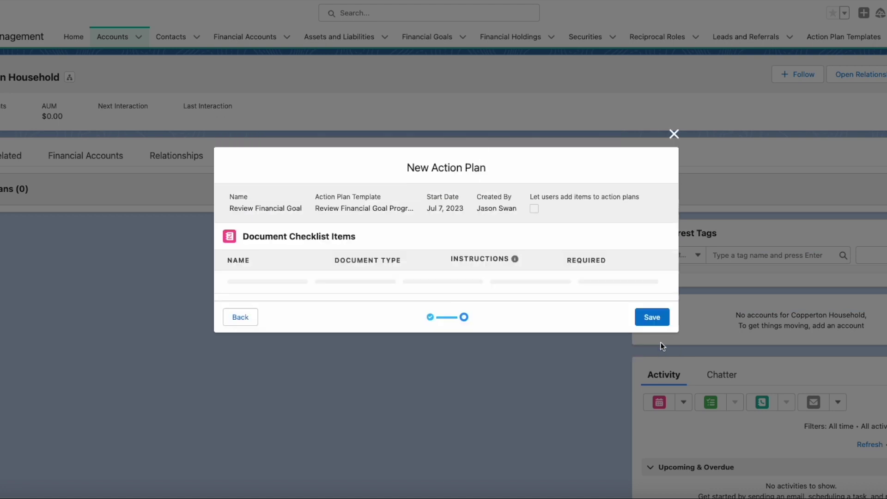
pyautogui.click(650, 422)
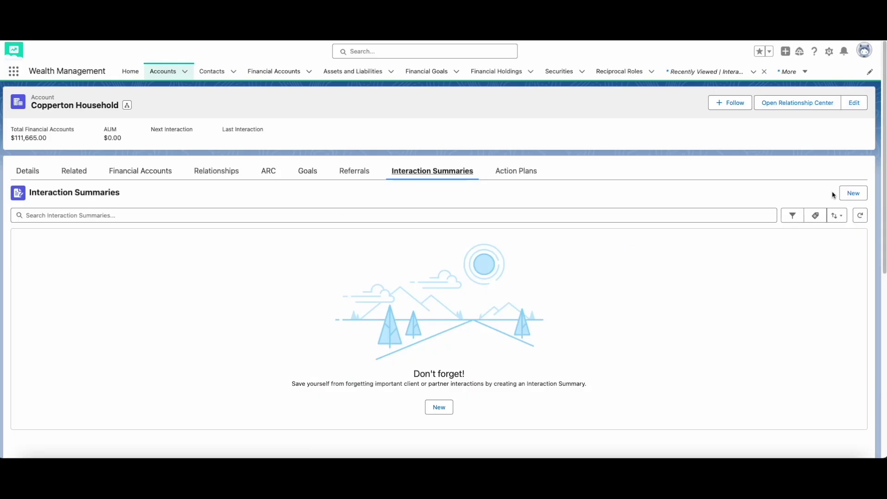
pyautogui.click(845, 194)
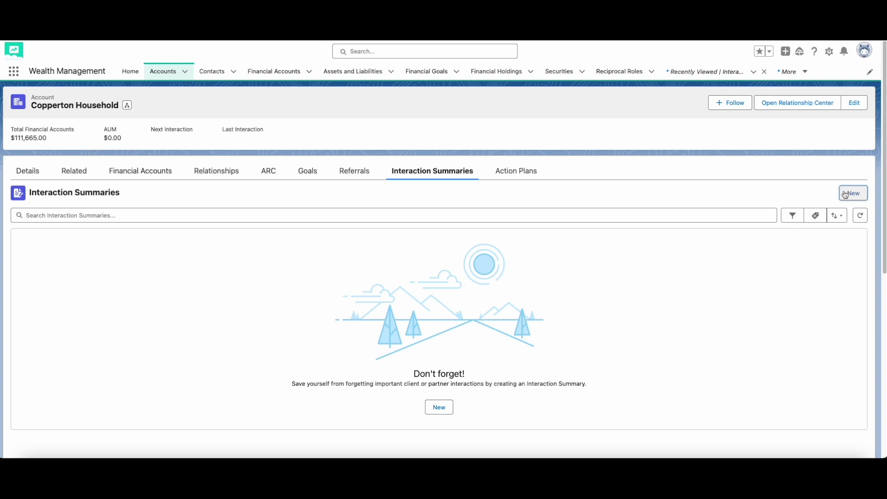
# - Title a new summary 'Financial Goal Review - Copperton Household', linked to Meet Copperton Household, Public, Quarterly Check-In
pyautogui.click(845, 195)
pyautogui.click(297, 147)
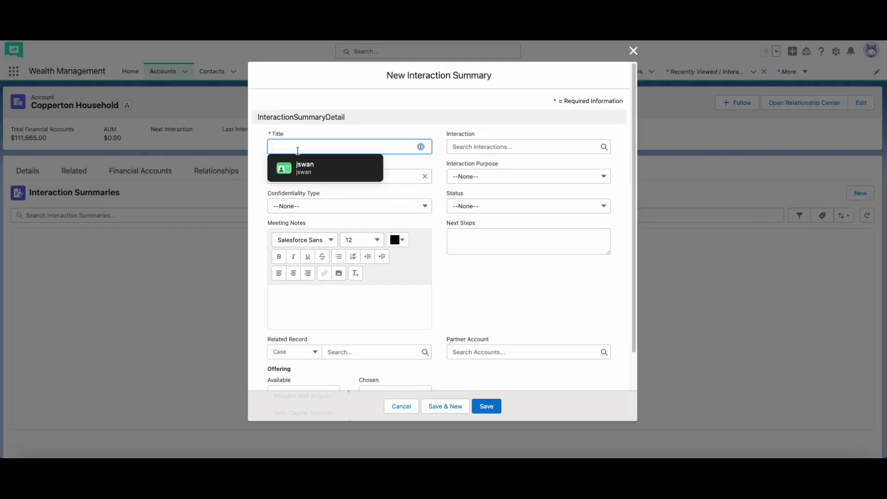
pyautogui.write('Financial Goal Review - Copperton Household')
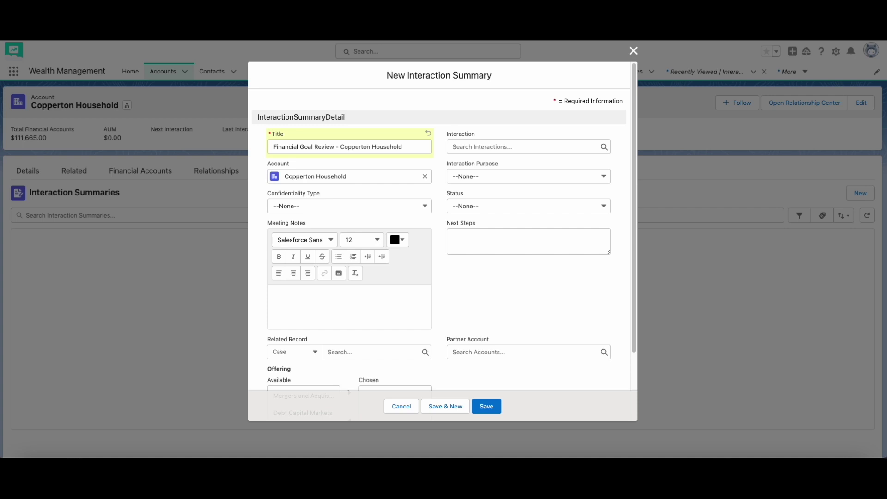
pyautogui.click(491, 147)
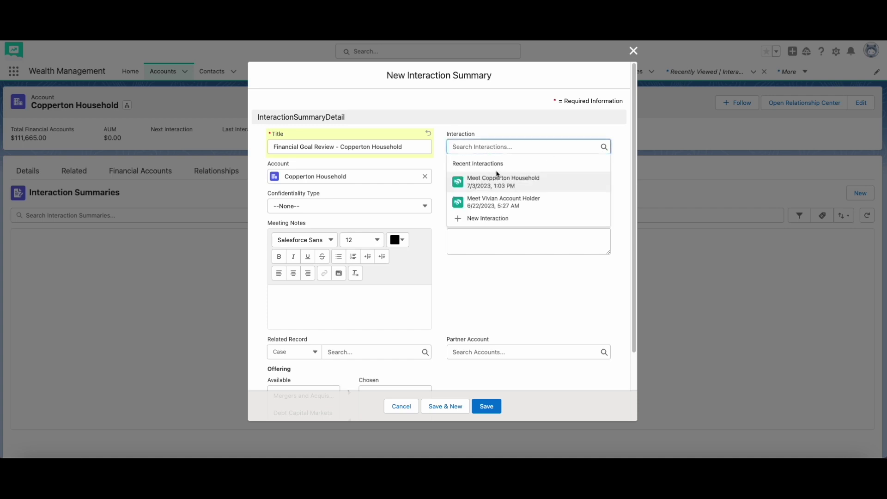
pyautogui.click(504, 179)
pyautogui.click(362, 209)
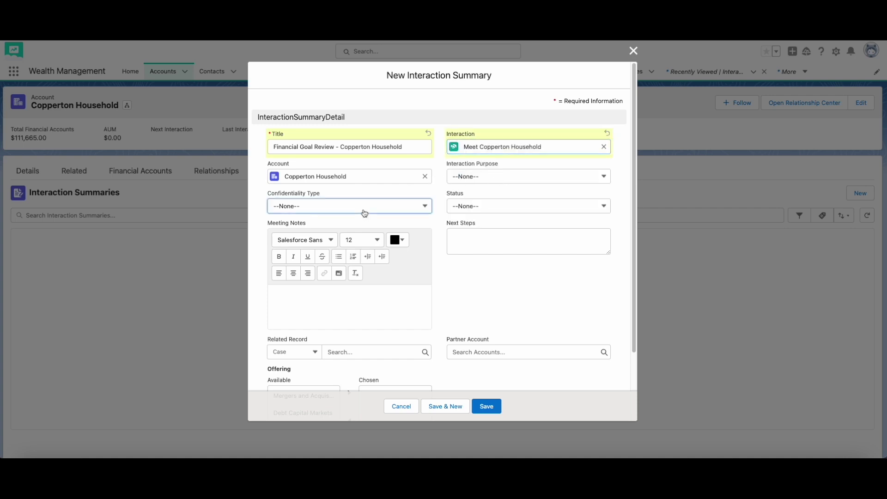
pyautogui.click(310, 255)
pyautogui.click(471, 175)
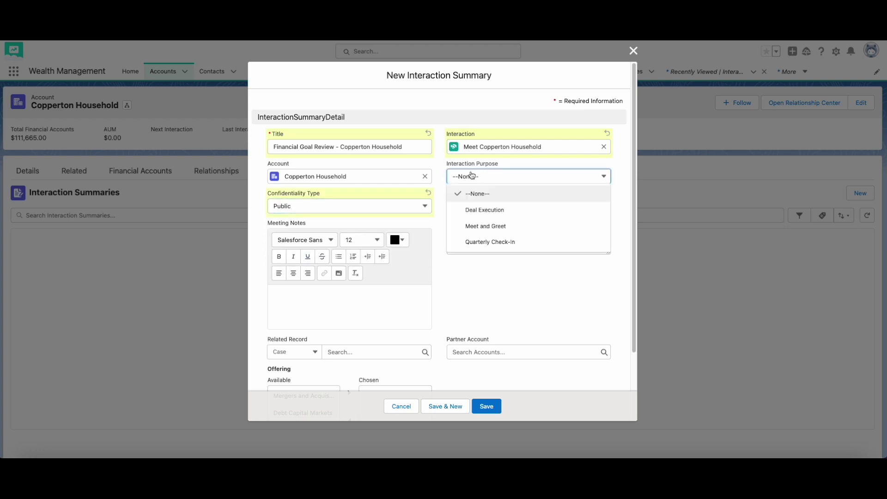
pyautogui.click(487, 241)
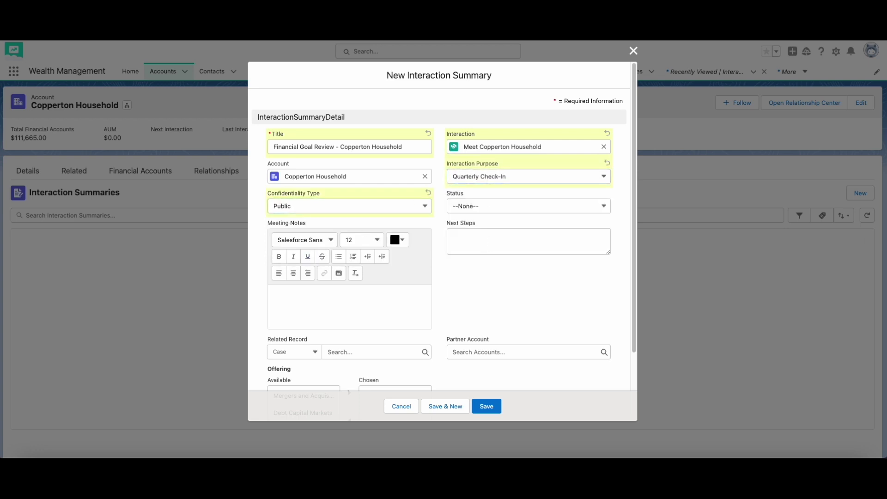
# - Paste the meeting notes and the two next-step lines, then save the summary
pyautogui.click(375, 318)
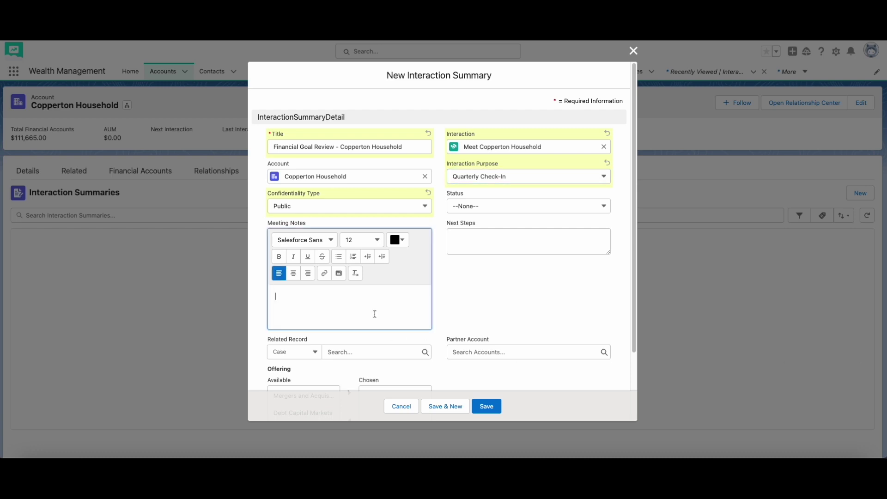
pyautogui.write('Jack got promoted to ‘Head of Security’ for his employer, with an $8,000 raise. The Copperton family’s eldest son is going to college and the family is paying for it.')
pyautogui.click(529, 277)
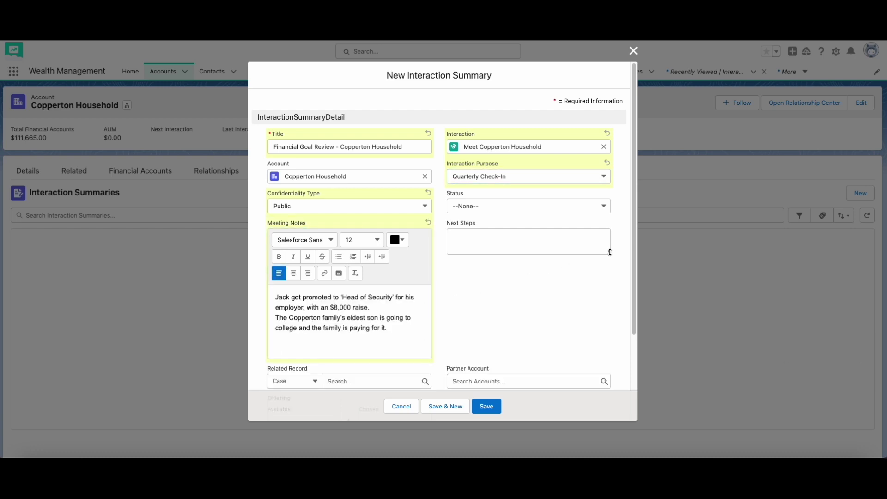
pyautogui.moveTo(608, 252); pyautogui.dragTo(661, 303)
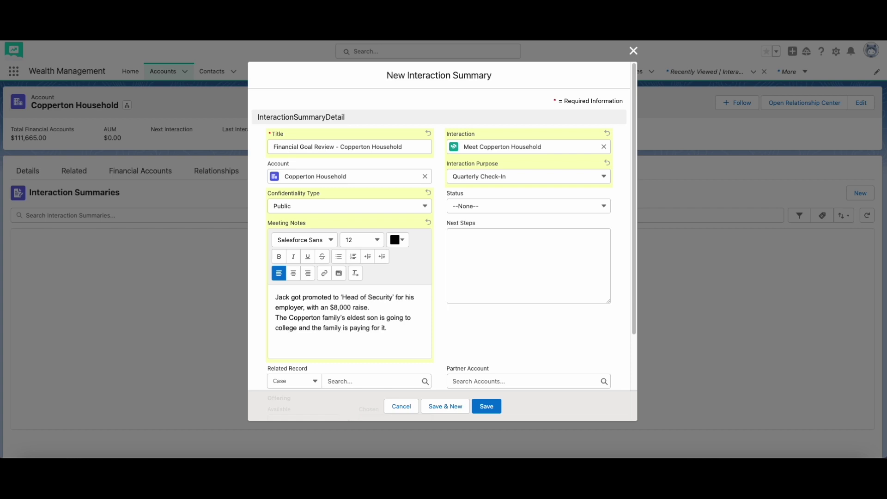
pyautogui.click(469, 250)
pyautogui.write("-Adjust Jack's annual income -Add son as a dependent to the Copperton household")
pyautogui.click(448, 331)
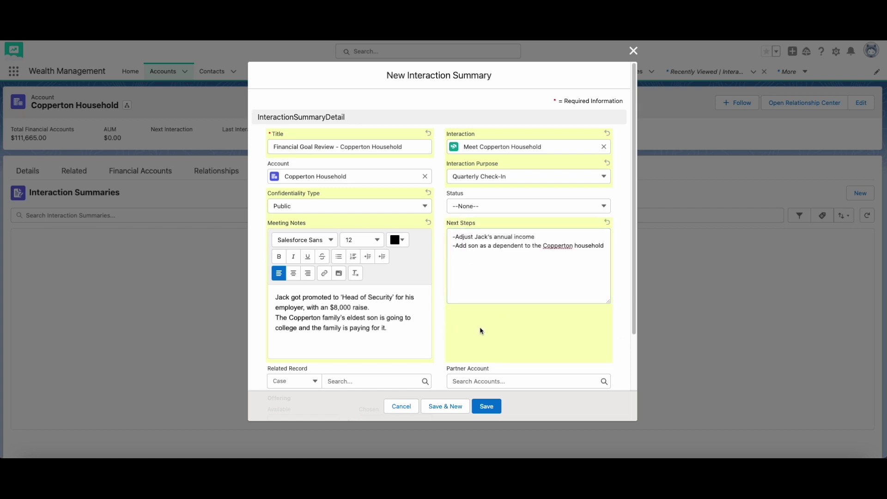
pyautogui.scroll(-3, 480, 333)
pyautogui.scroll(-2, 482, 334)
pyautogui.click(486, 406)
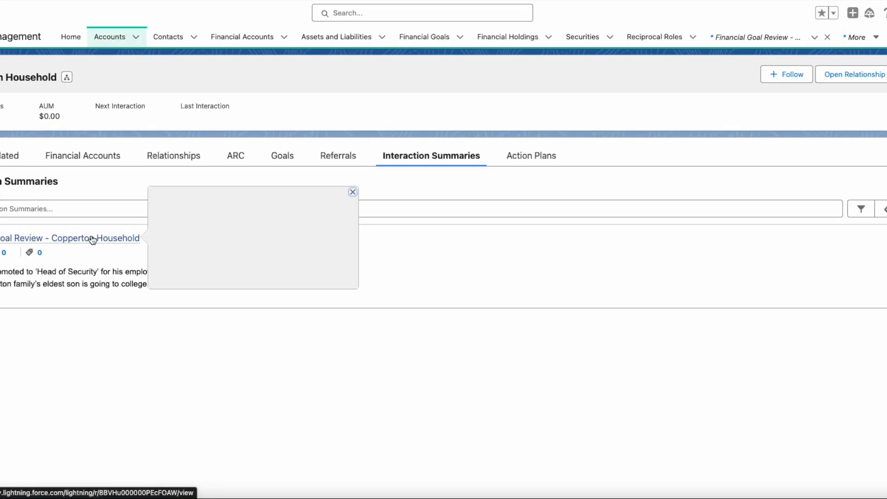
# - Open the Financial Goal Review summary and add the Associates group as a participant
pyautogui.click(147, 241)
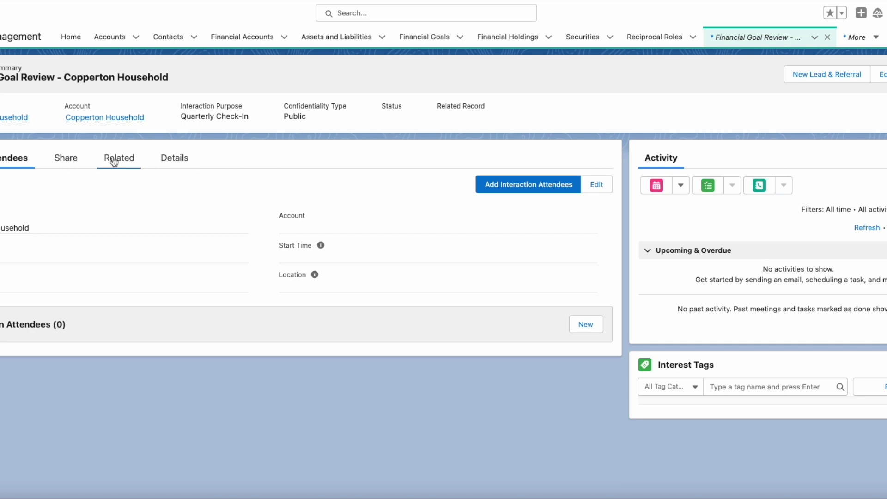
pyautogui.click(65, 158)
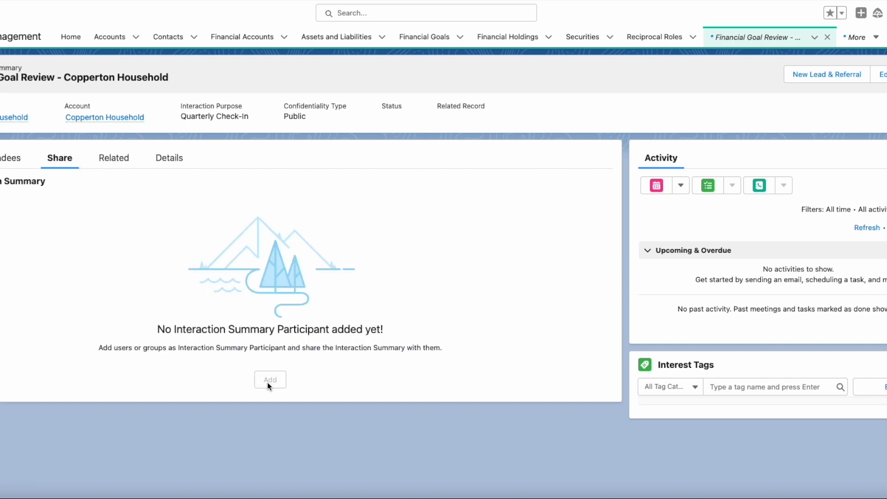
pyautogui.click(269, 380)
pyautogui.click(265, 182)
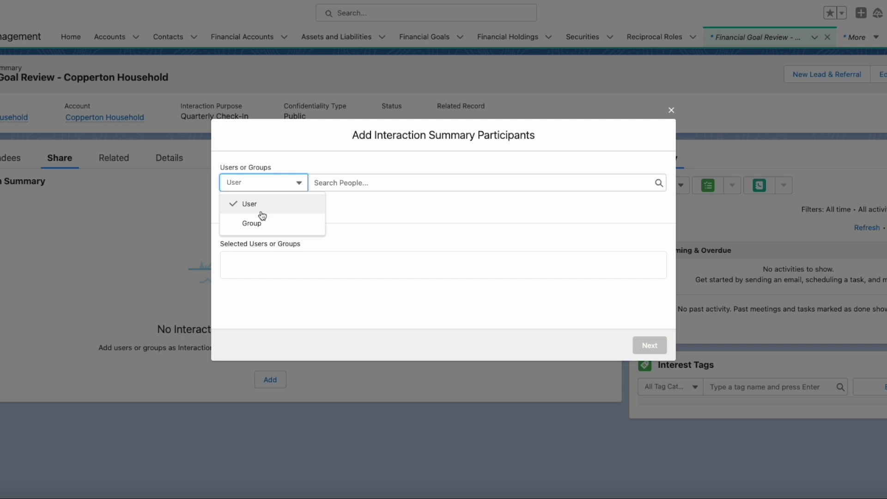
pyautogui.click(254, 224)
pyautogui.click(331, 181)
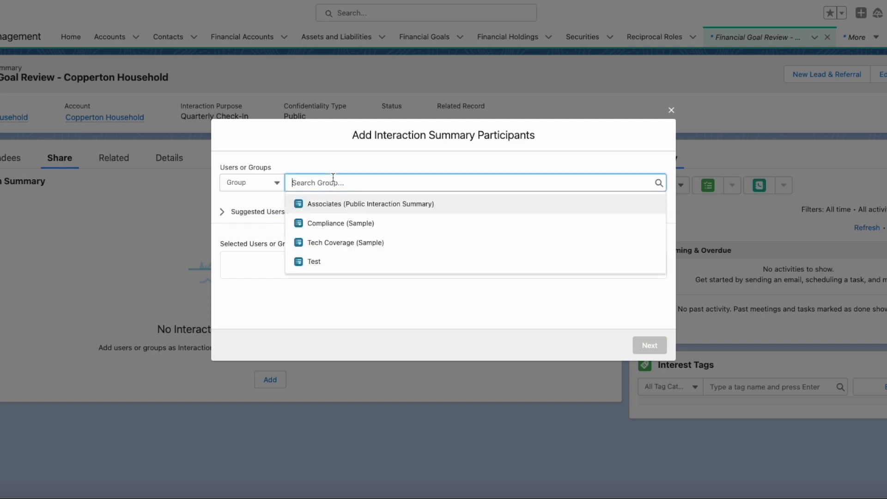
pyautogui.click(335, 204)
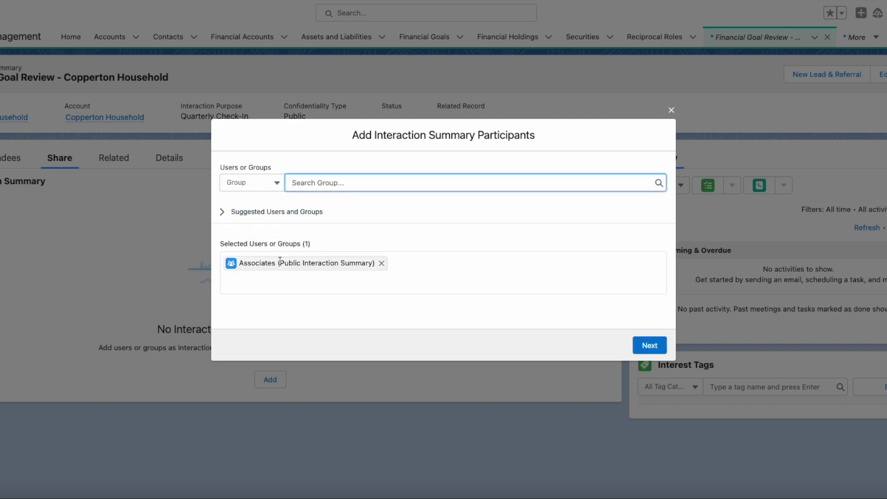
pyautogui.click(650, 345)
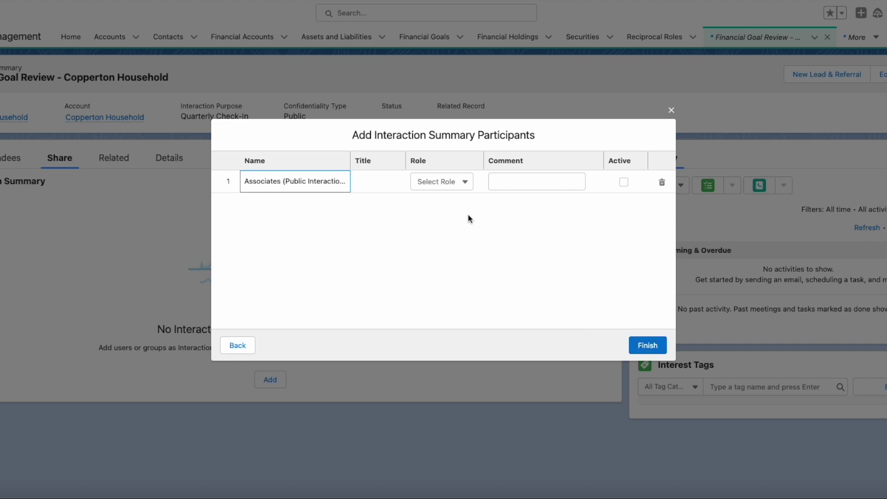
# - Give the Associates group the read-only Associate role, mark it active, and finish
pyautogui.click(441, 183)
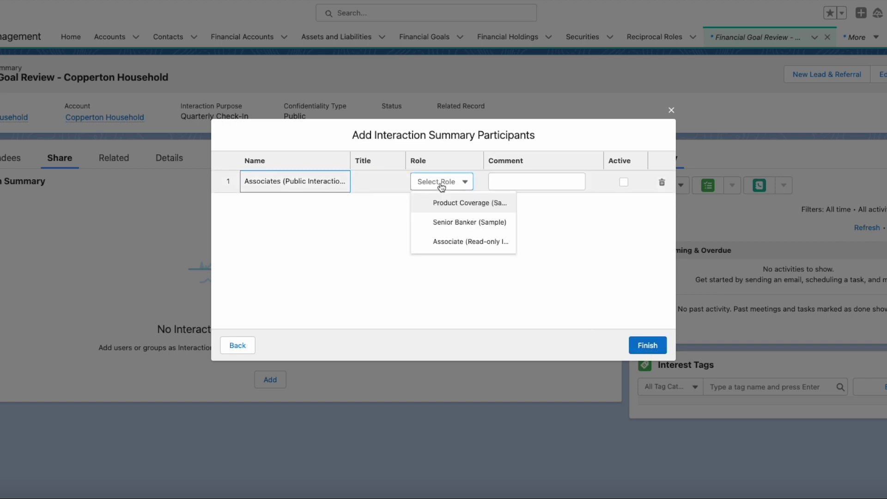
pyautogui.click(454, 241)
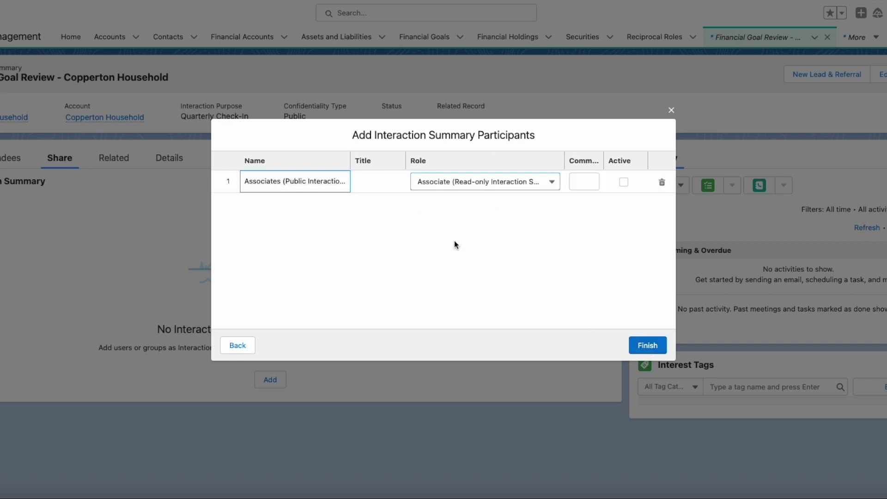
pyautogui.click(623, 182)
pyautogui.click(647, 351)
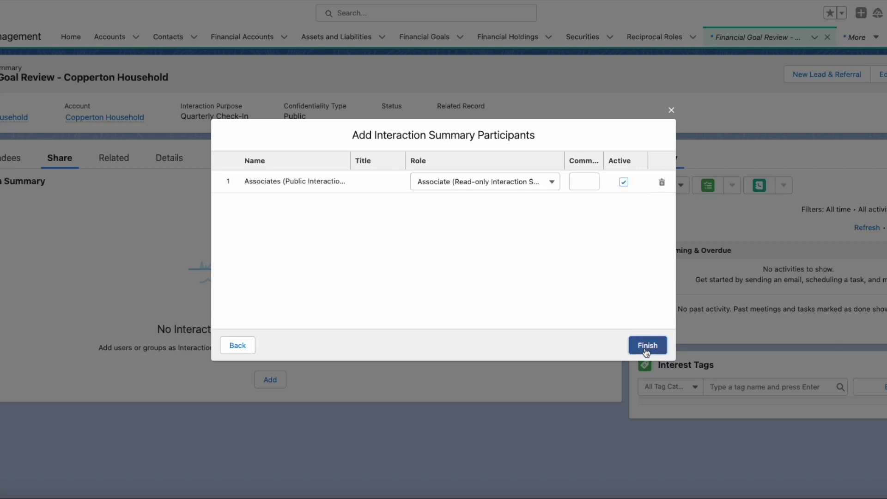